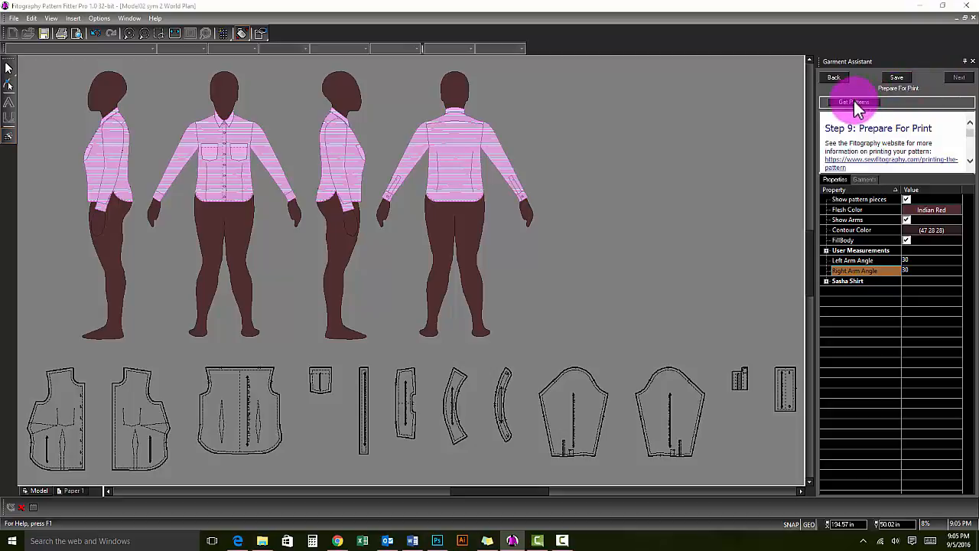
Generate the shirt's pattern pieces in a new paper space and open the Fabric sheet
left_click(856, 102)
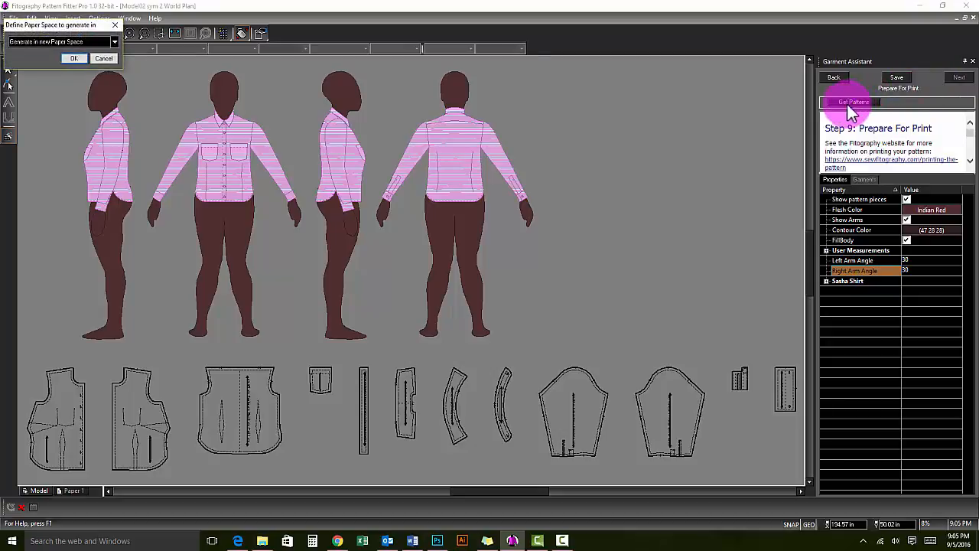
left_click(74, 58)
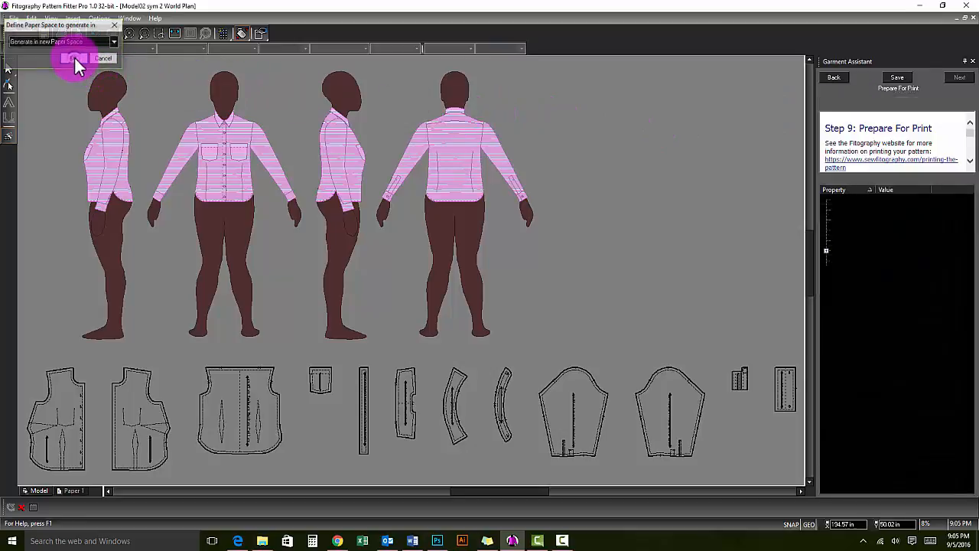
left_click(76, 490)
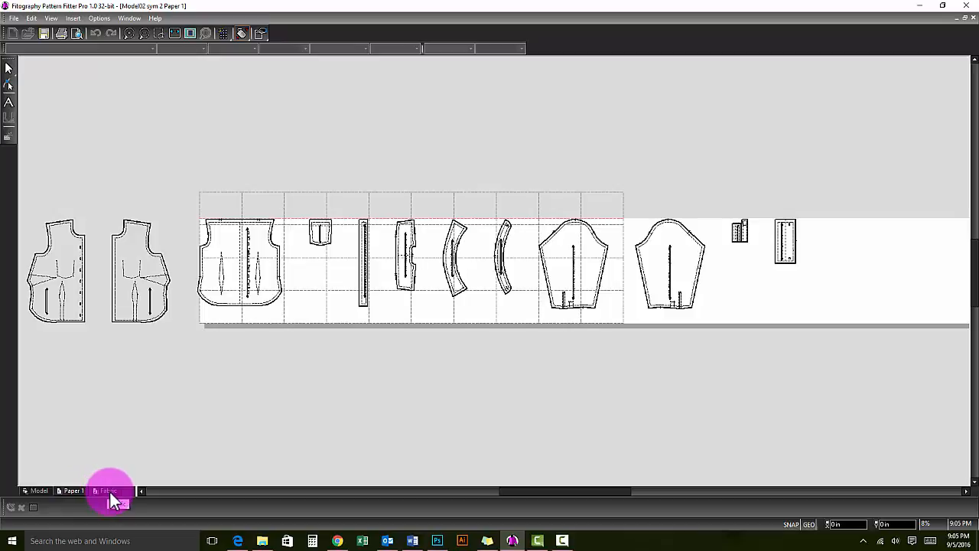
left_click(110, 490)
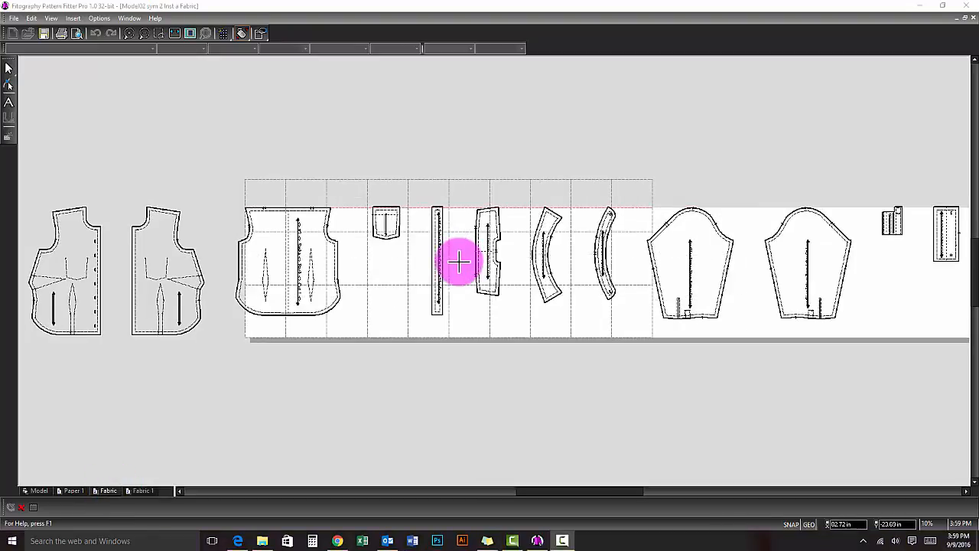
In the Fabric sheet's page setup, take the layout margins from the printer
left_click(14, 19)
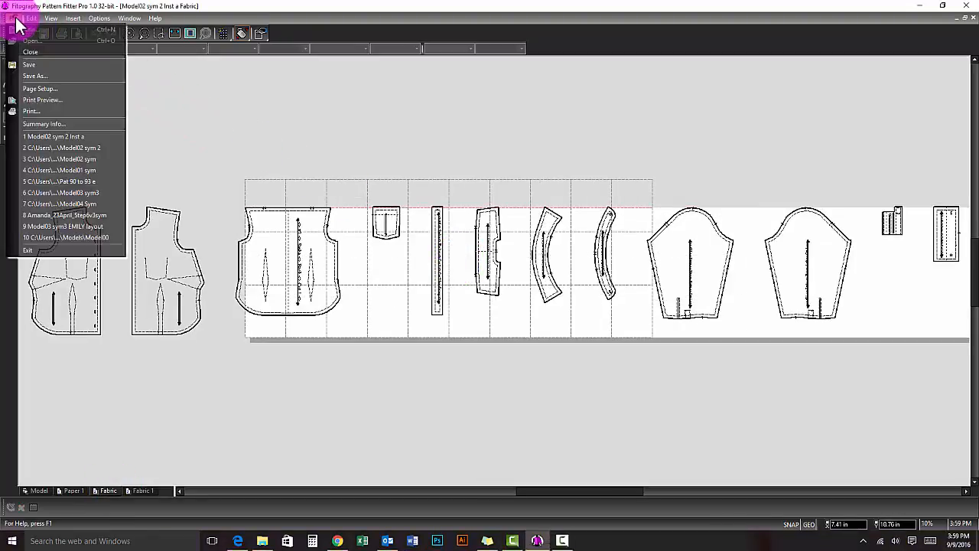
left_click(35, 87)
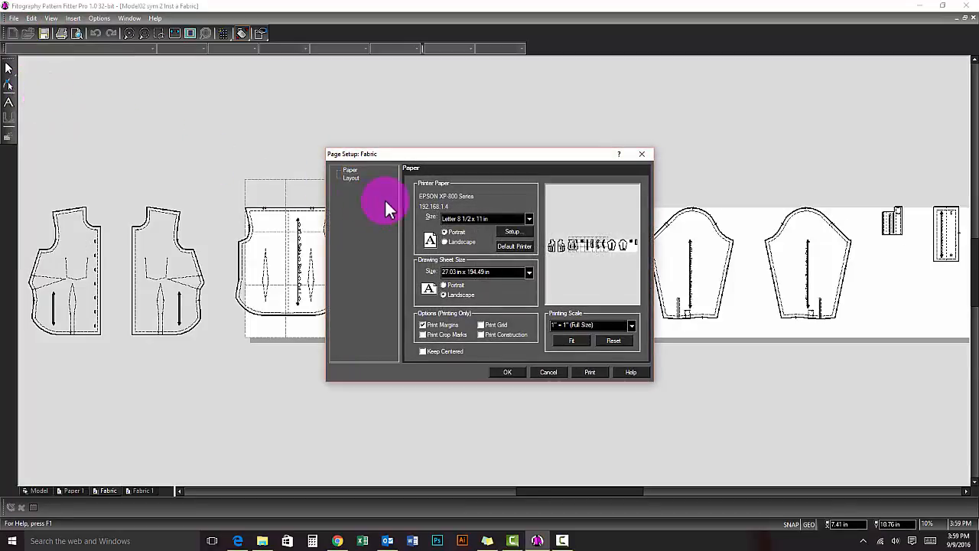
left_click(351, 179)
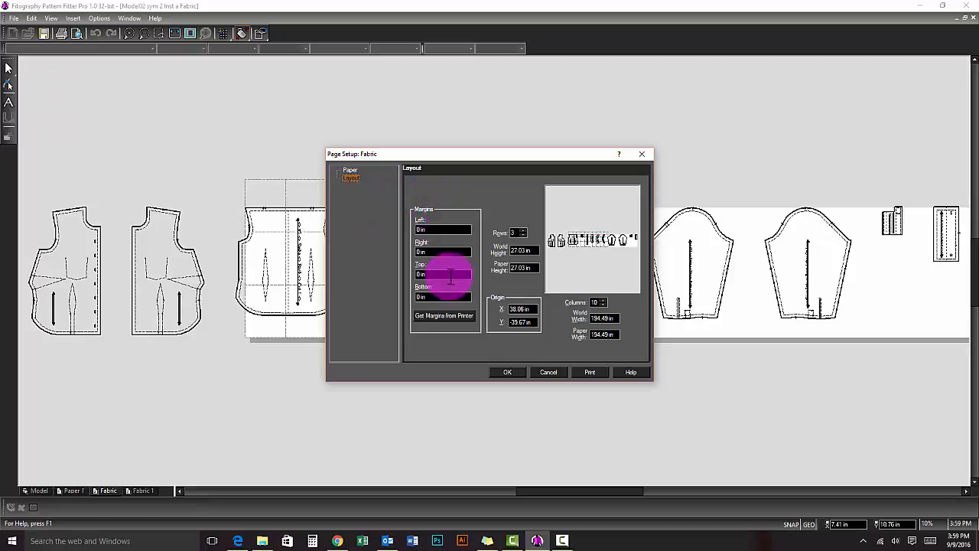
left_click(446, 316)
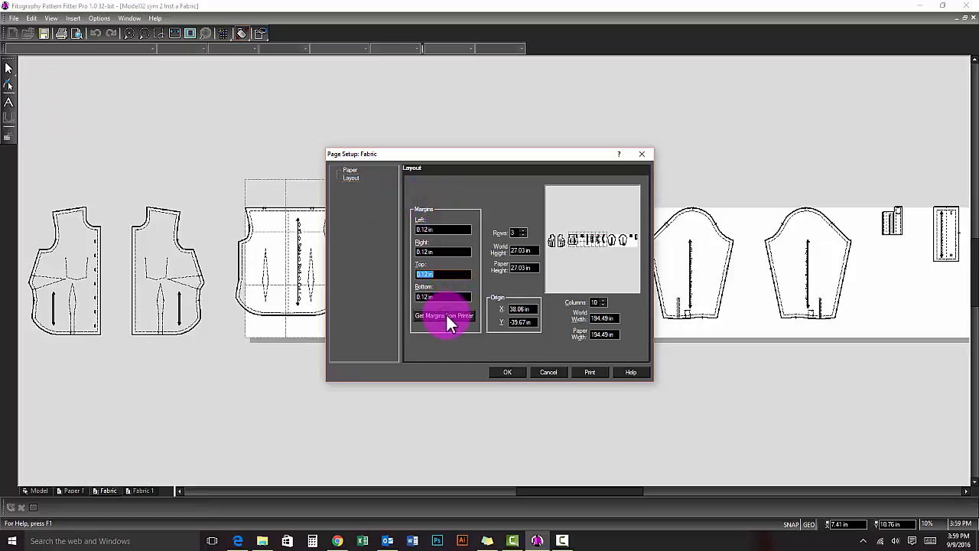
Set the Fabric drawing sheet size to 30 x 53 in portrait orientation and apply the page setup
left_click(351, 170)
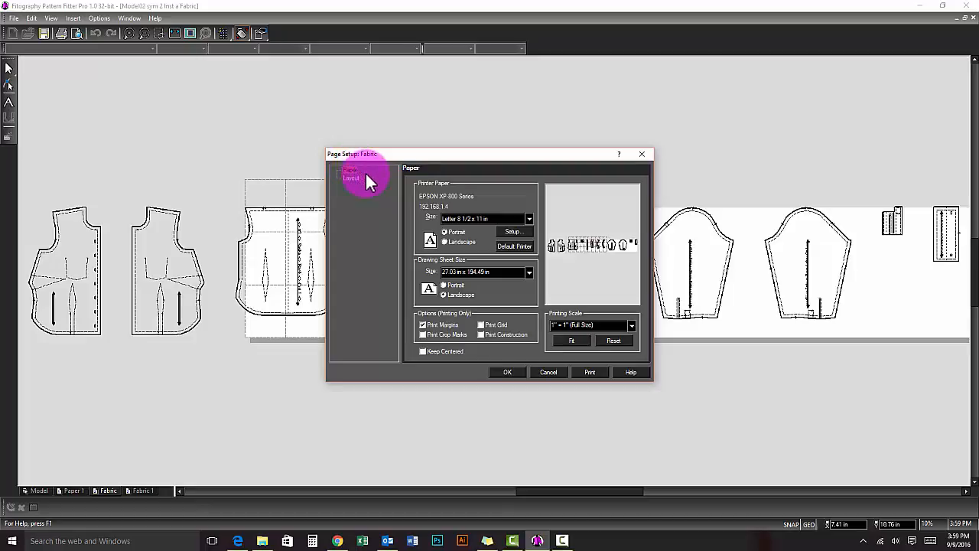
left_click_drag(442, 271, 498, 273)
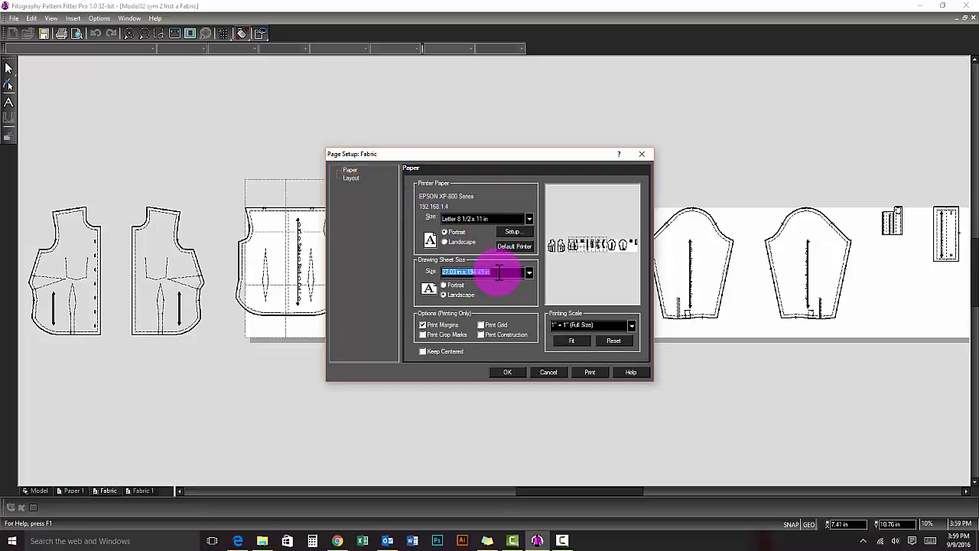
type("30")
type("x 53")
left_click(442, 285)
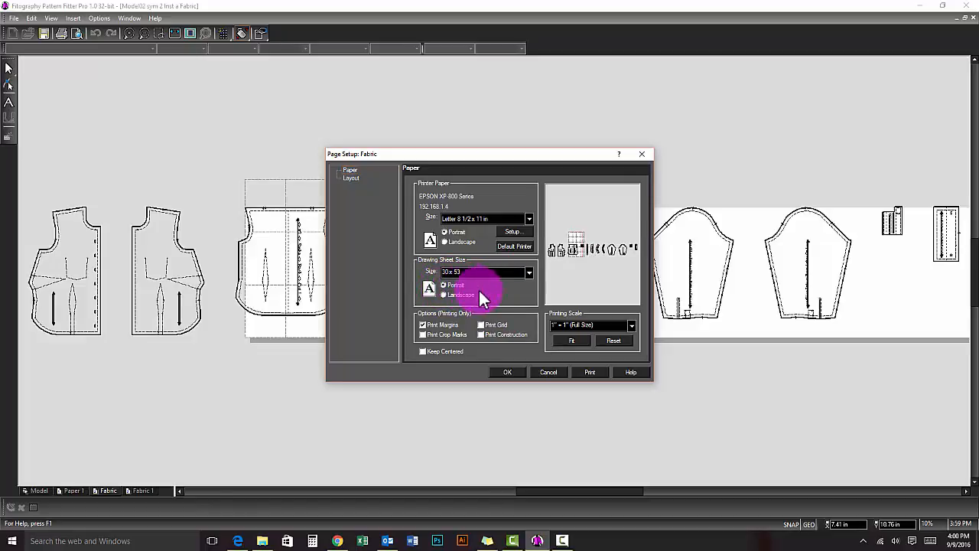
left_click(508, 372)
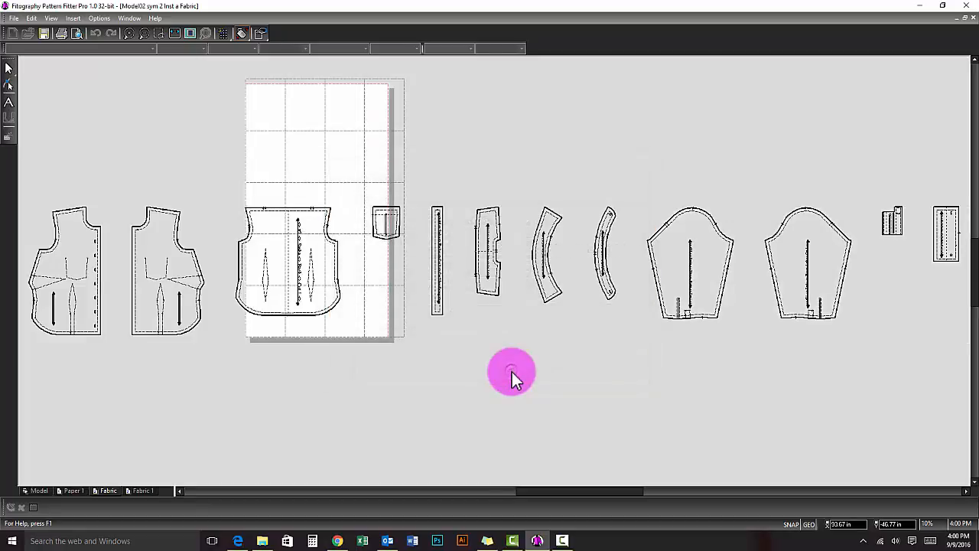
Select the shirt back piece and move it down and inward to the sheet's lower-left area, centred at about X 49.6, Y -27.1 in
left_click(9, 69)
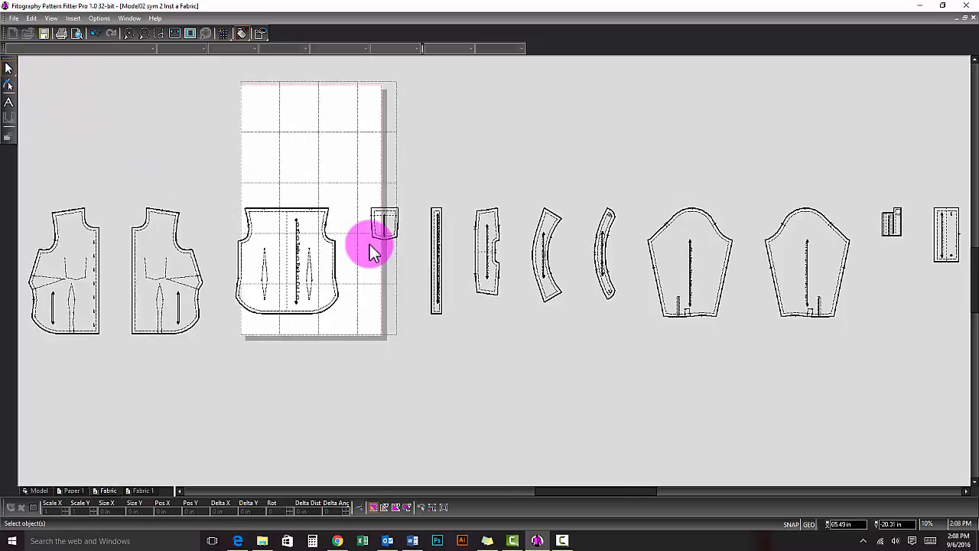
left_click(291, 258)
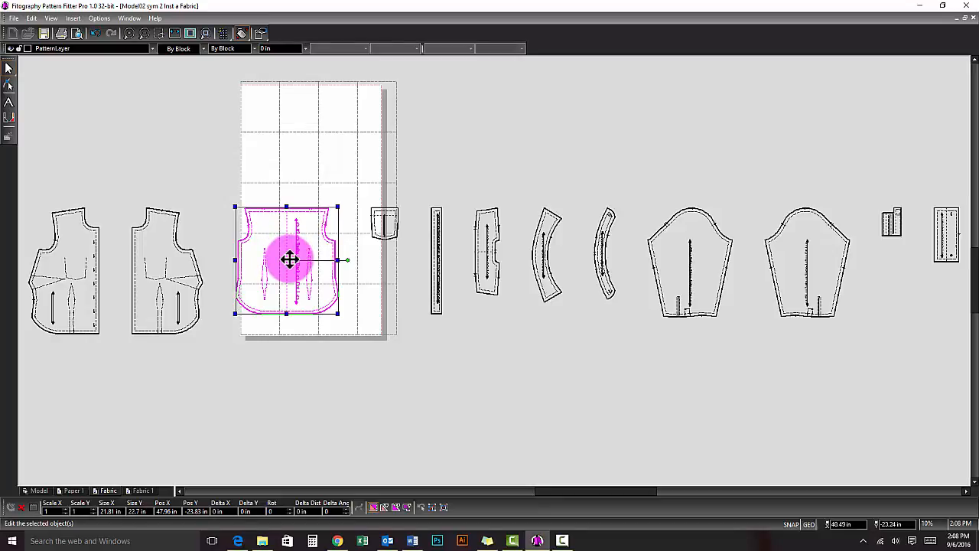
left_click(288, 260)
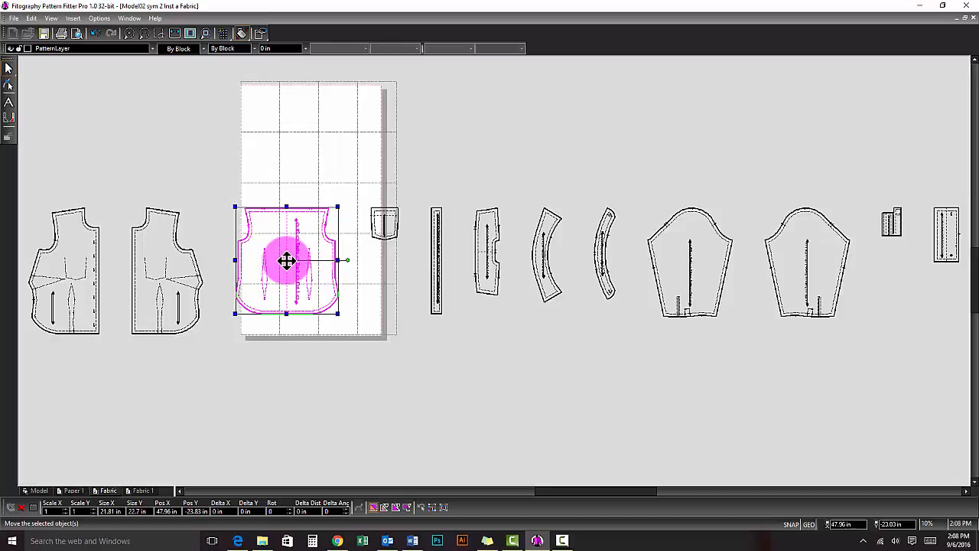
left_click_drag(285, 260, 299, 284)
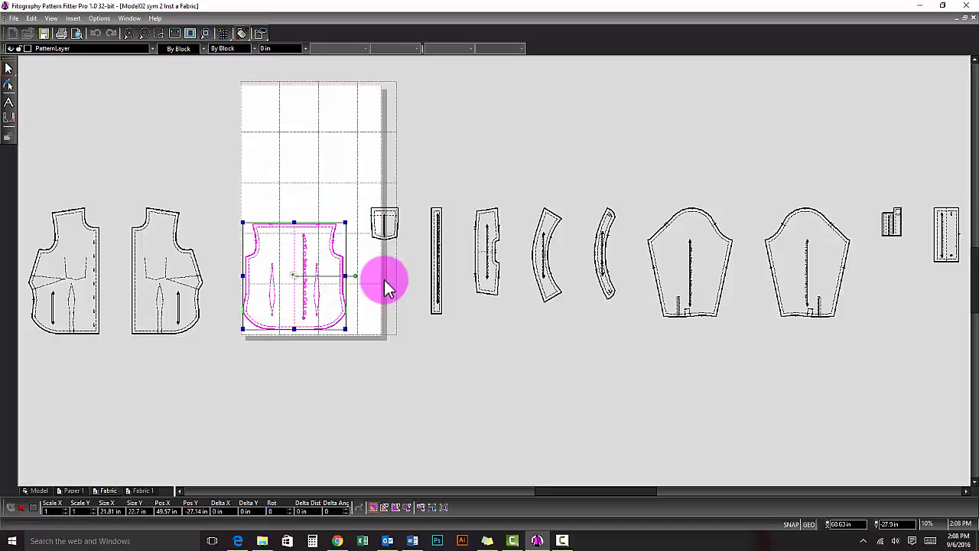
Move the pocket piece over the upper-left corner of the back piece, to about X 44.2, Y -18.4 in
left_click(385, 222)
left_click_drag(385, 222, 267, 234)
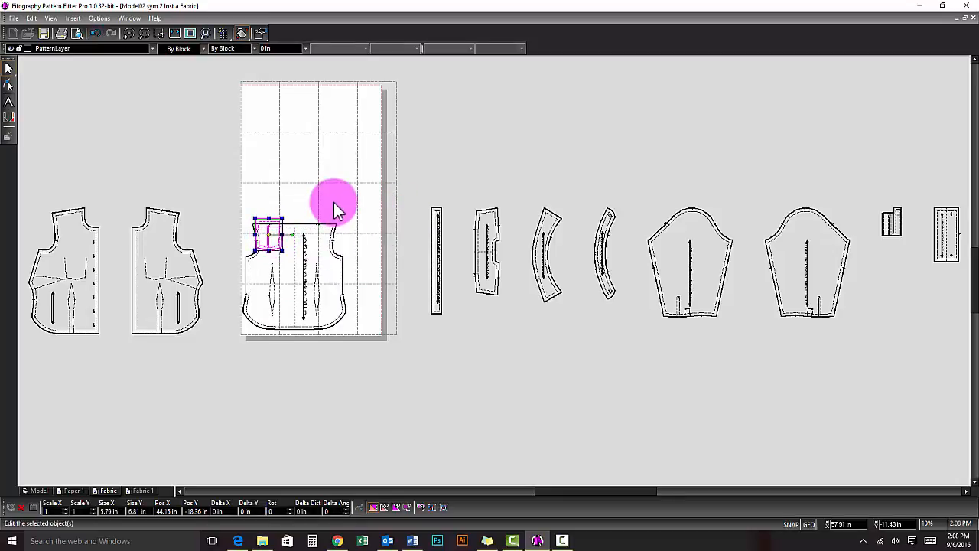
left_click(334, 202)
left_click_drag(223, 197, 305, 281)
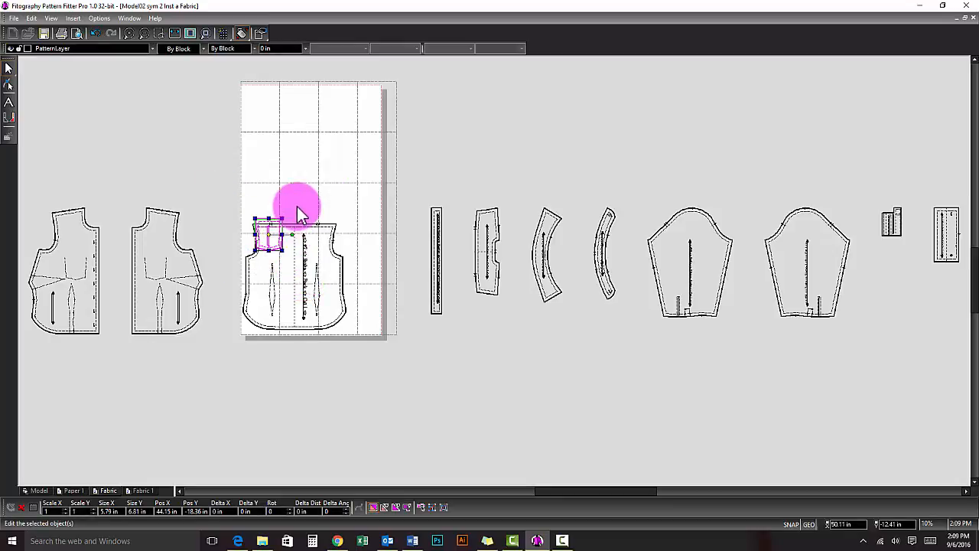
Move the pocket piece off the back piece to the sheet's right edge, at about X 70.5, Y -16 in, and deselect it
left_click(265, 231)
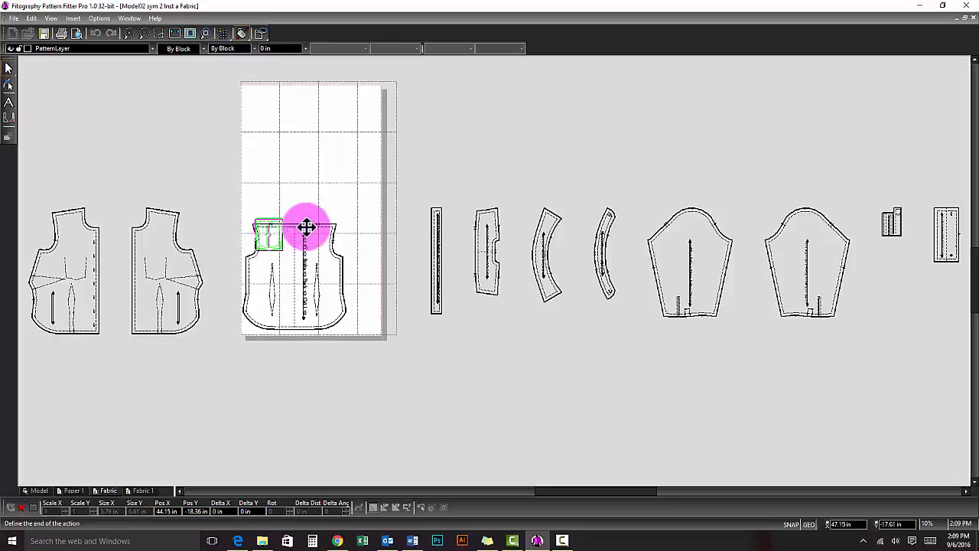
left_click(393, 220)
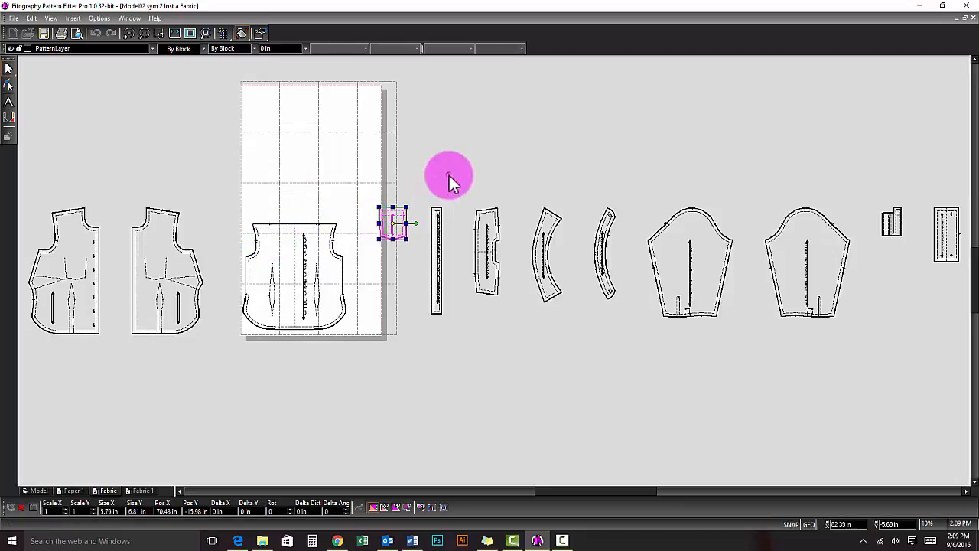
left_click(449, 175)
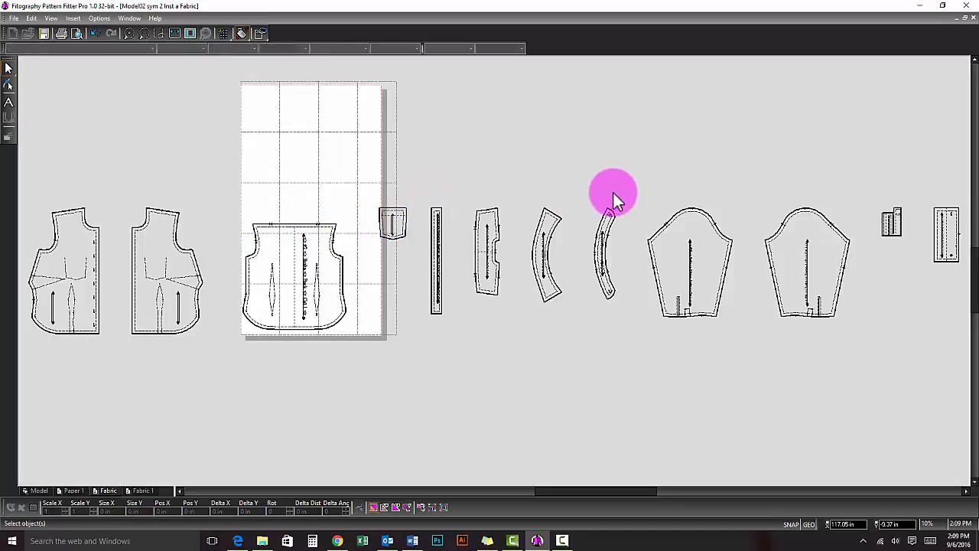
Try to select the notched piece, both curved pieces and both sleeves with one crossing window and move them about 6 in upward
left_click(768, 156)
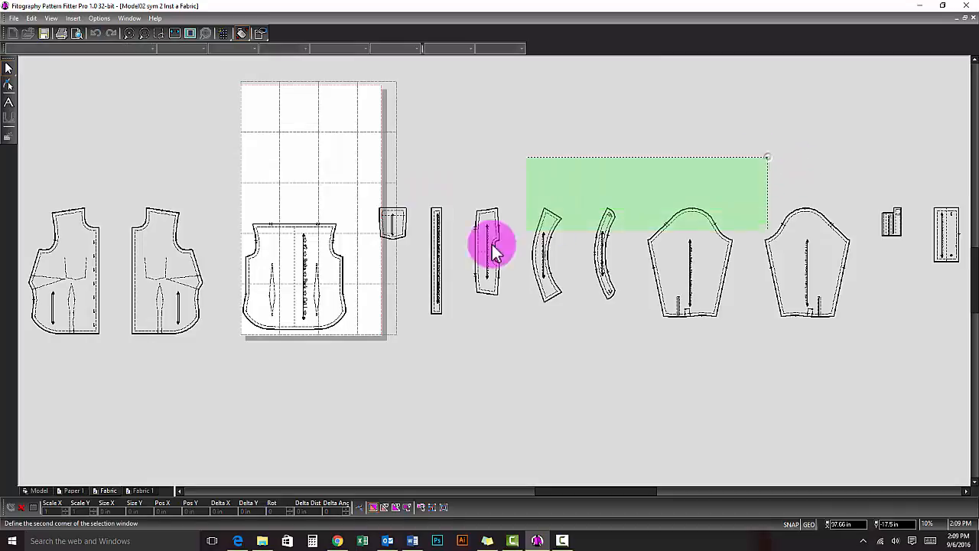
left_click(457, 260)
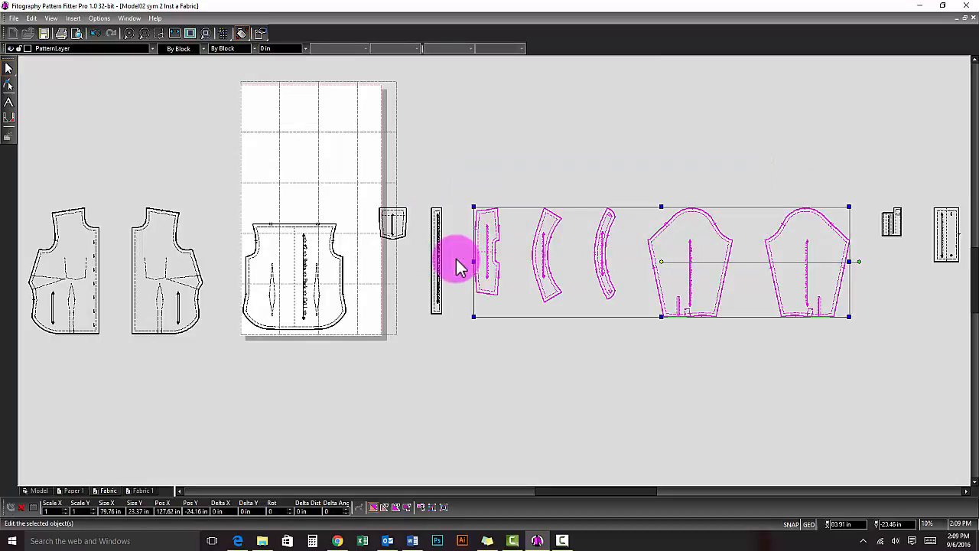
left_click(661, 262)
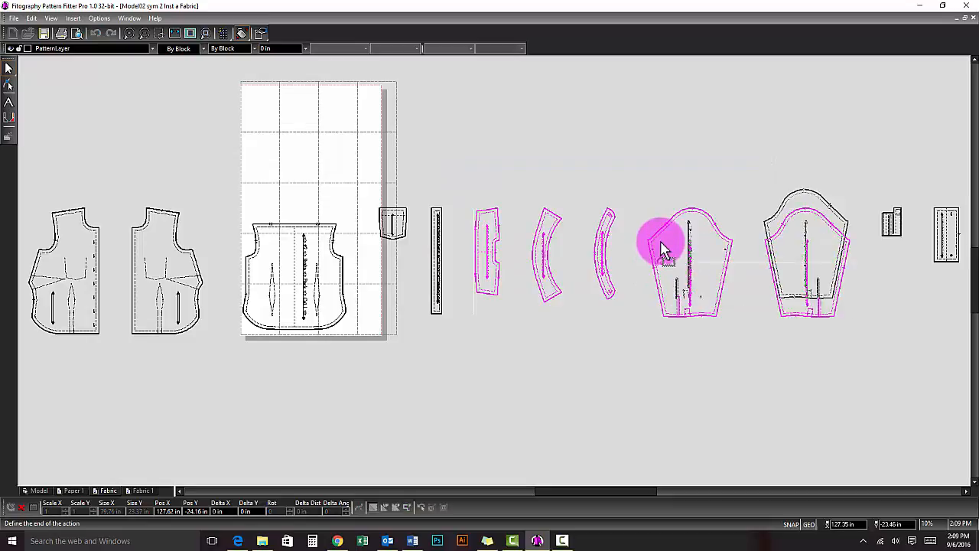
left_click(664, 239)
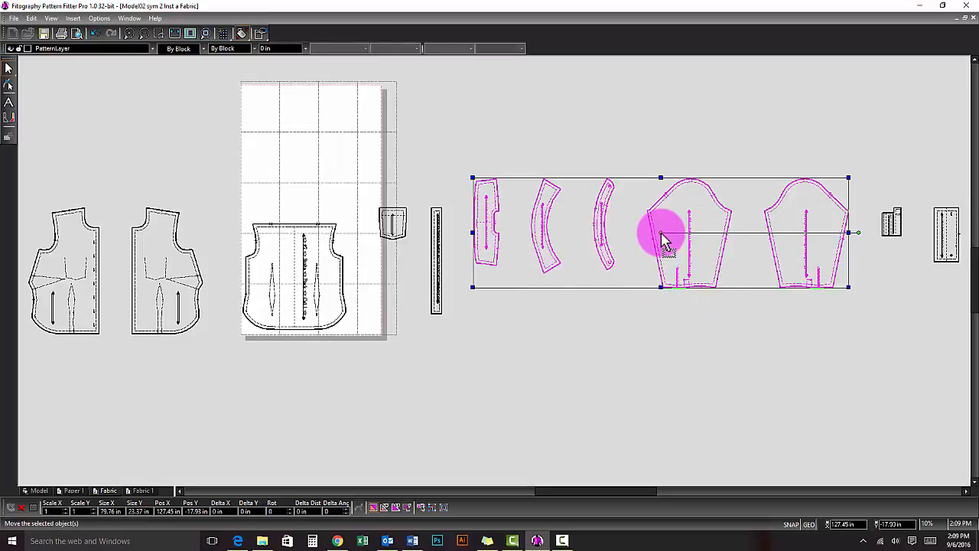
left_click(662, 308)
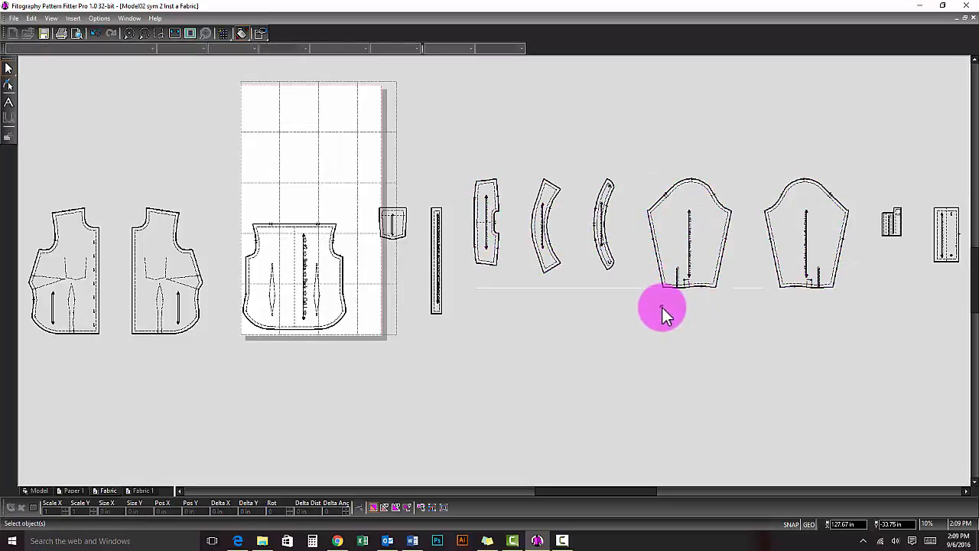
key("ctrl+z")
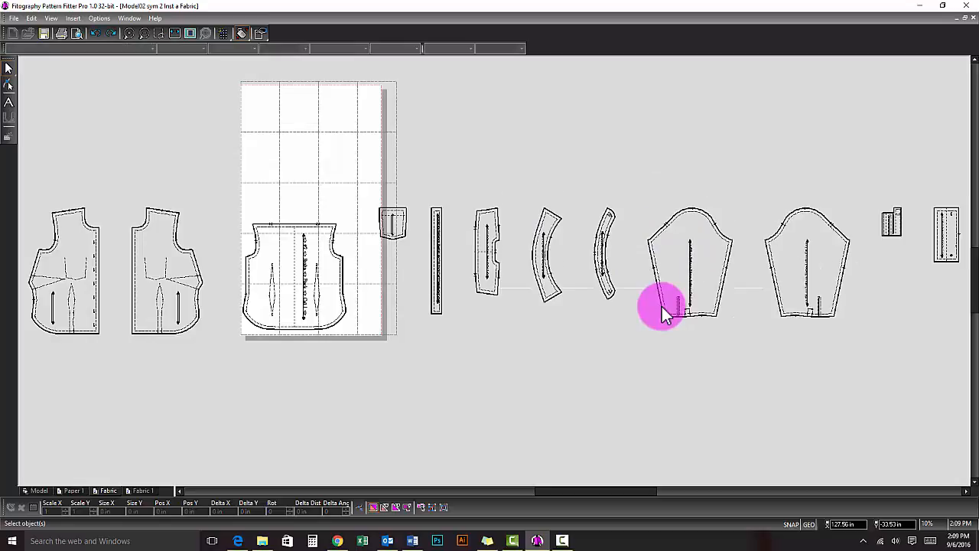
left_click(582, 130)
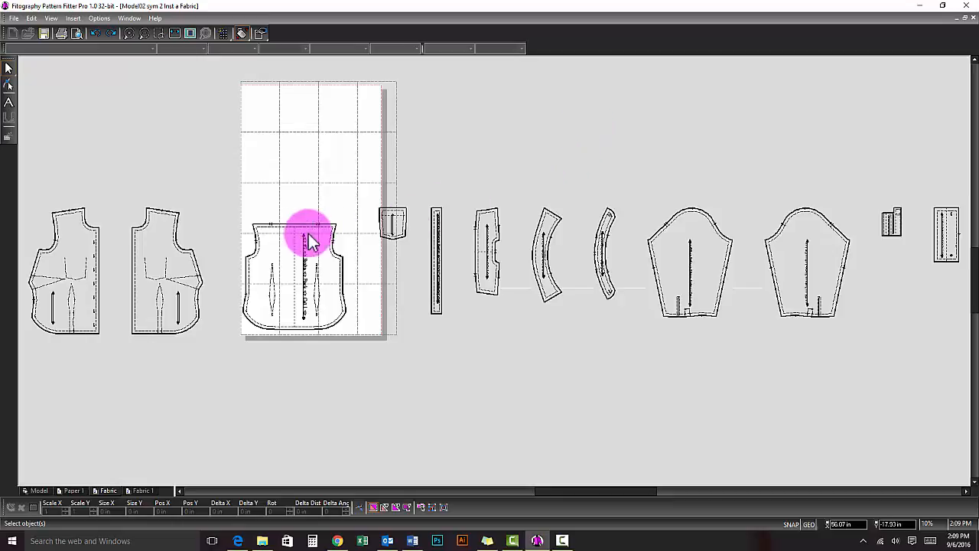
Relocate the back piece's reference point from its centre to the middle of its hem, at about X 49.8, Y -37.5 in
left_click(298, 277)
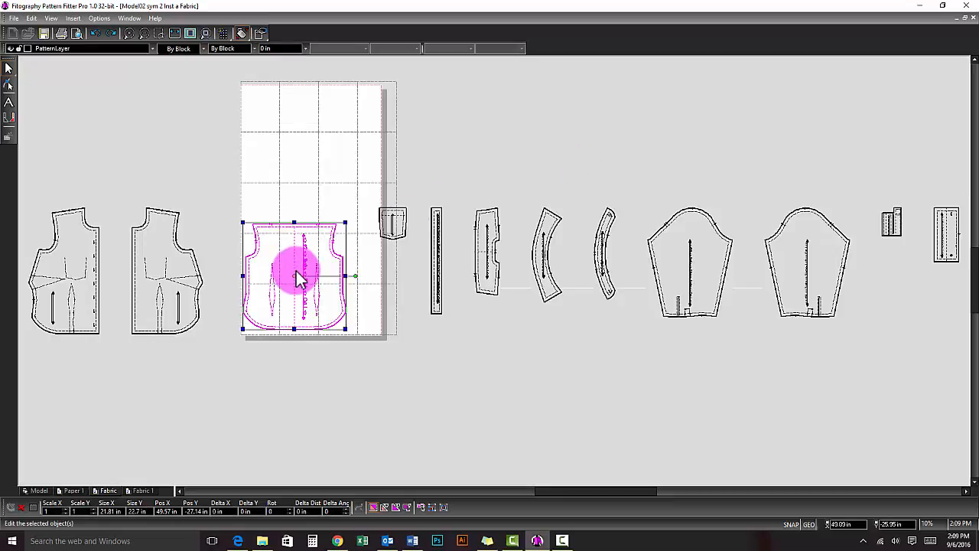
left_click(296, 277)
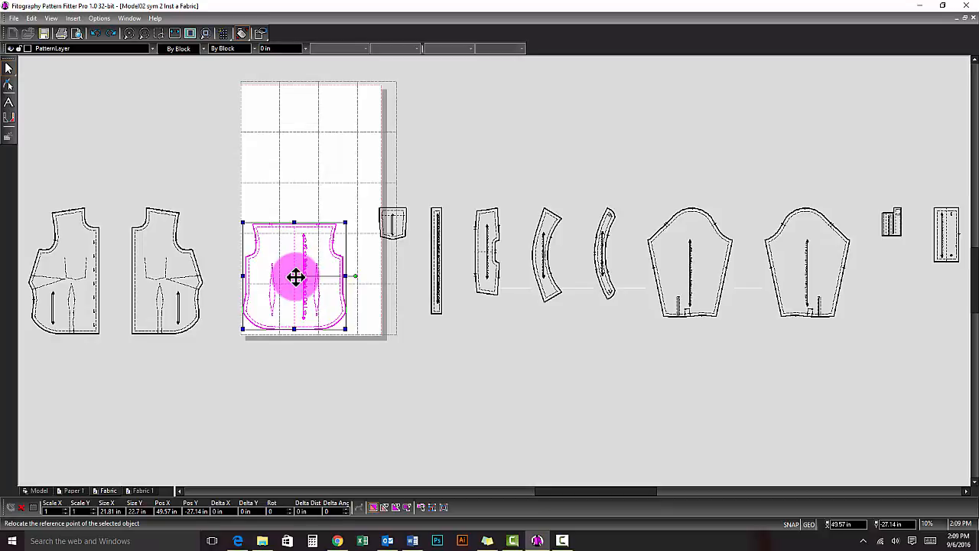
left_click_drag(296, 277, 298, 329)
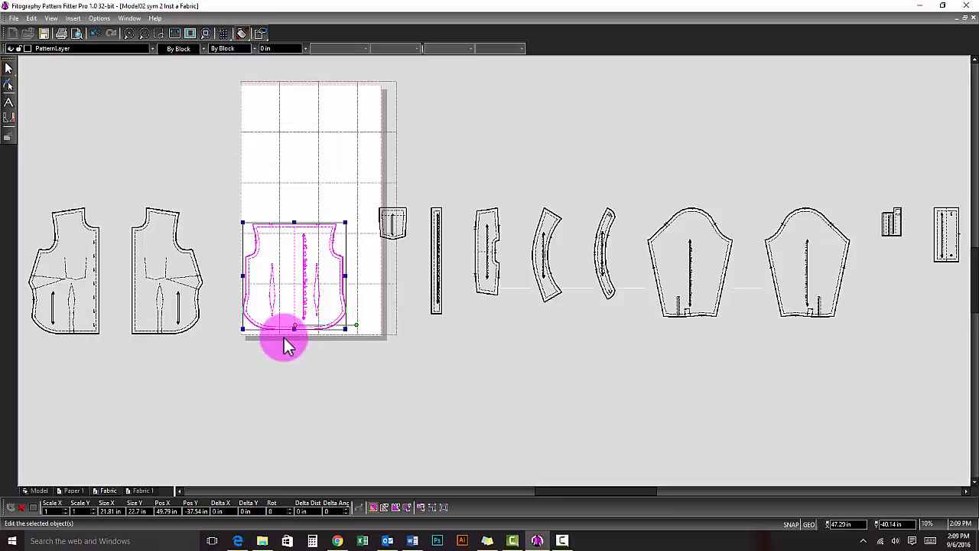
Move the back piece by its reference point so its centre fold lies along the sheet's left edge, at about X 38.4, Y -38.5 in
scroll(256, 339, "up", 4)
scroll(610, 237, "up", 1)
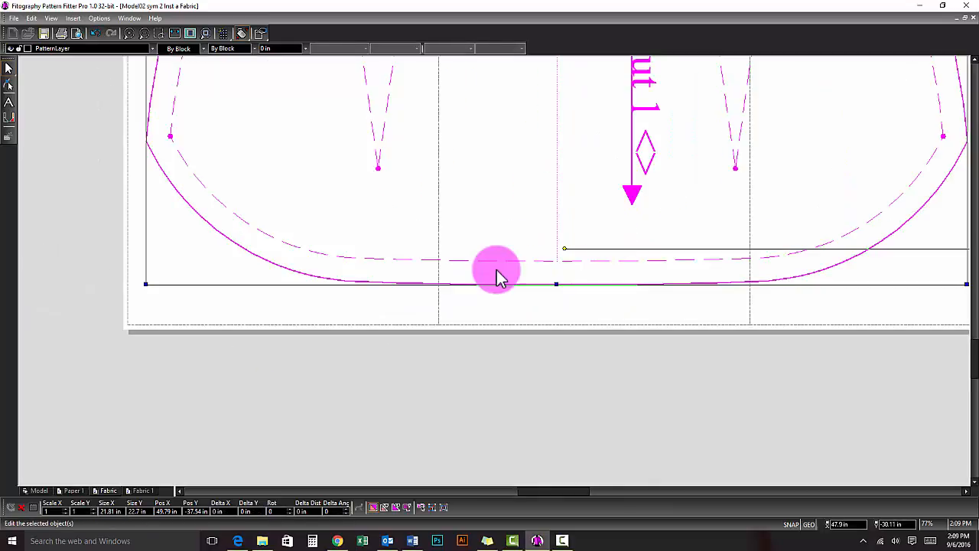
left_click_drag(564, 250, 137, 288)
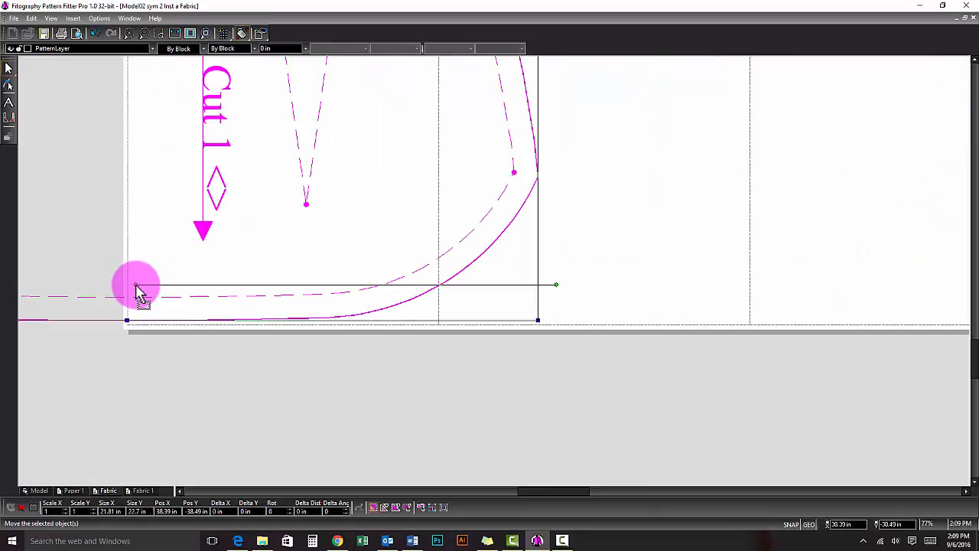
left_click(276, 385)
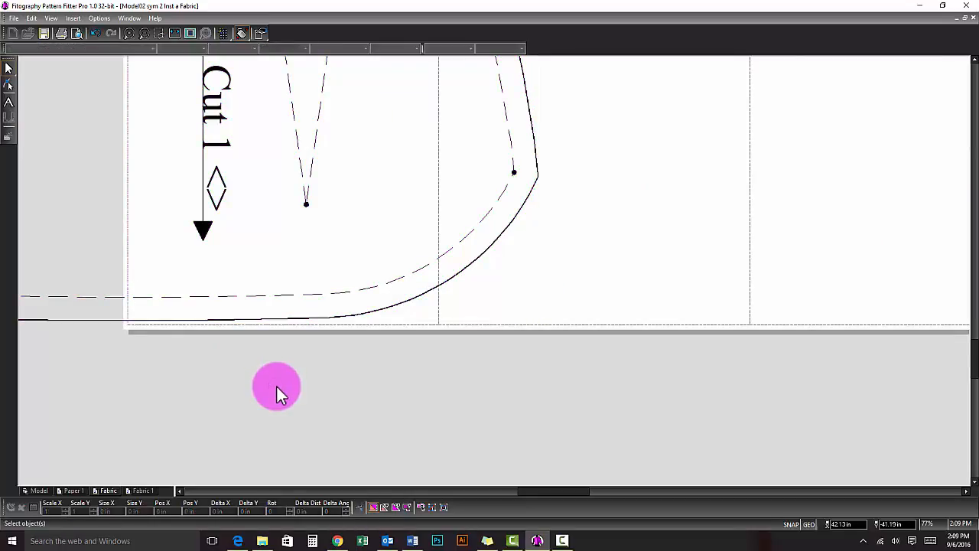
left_click(175, 33)
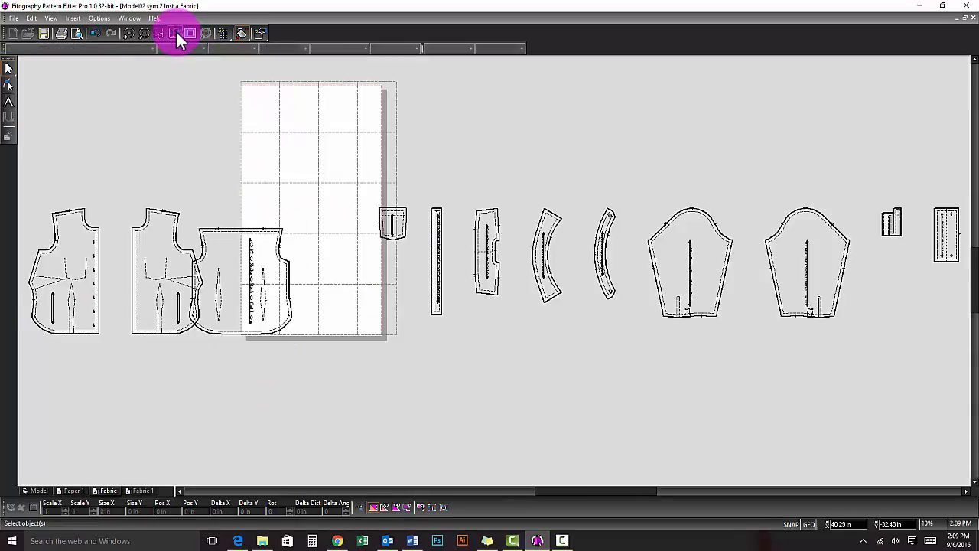
Rotate the wider curved piece freely to about 303 degrees, and undo the rotation
left_click(265, 89)
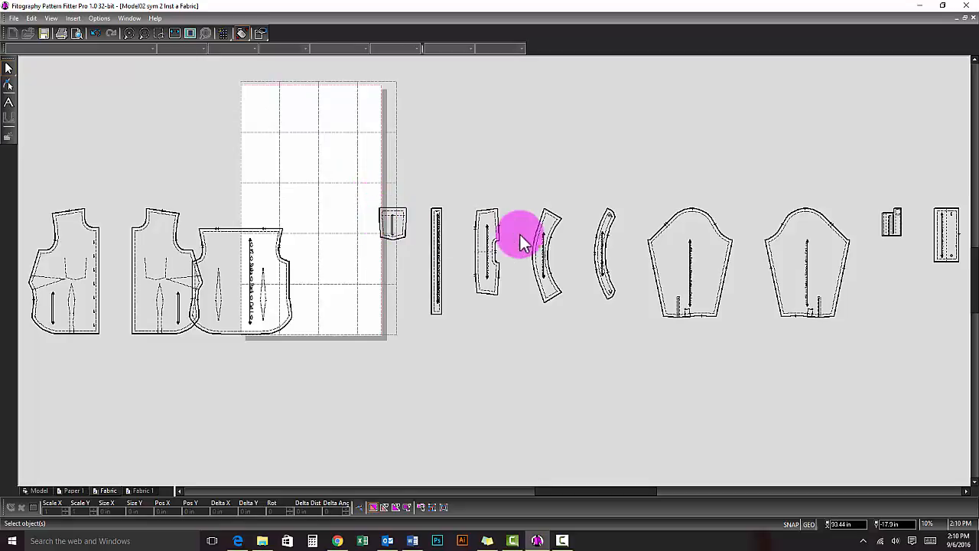
left_click(553, 241)
left_click(570, 254)
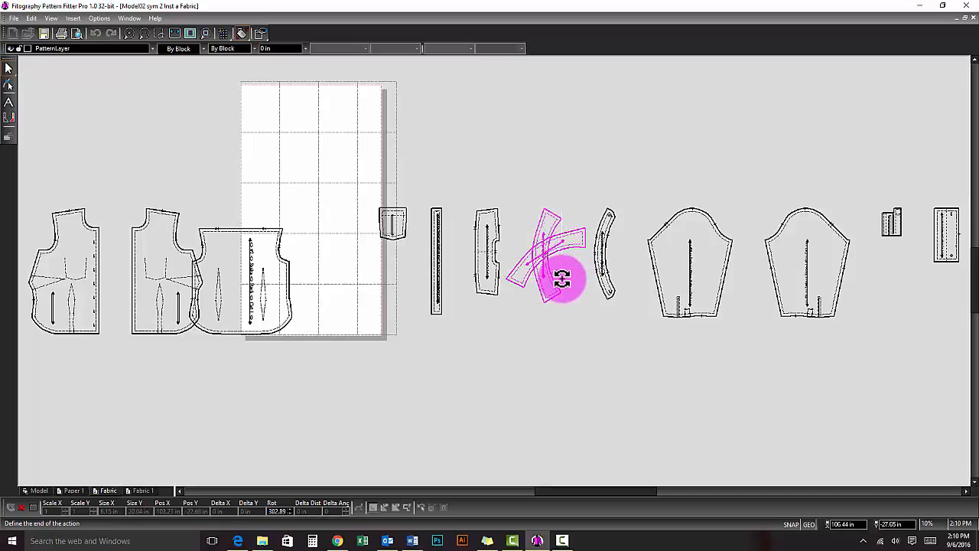
left_click(564, 280)
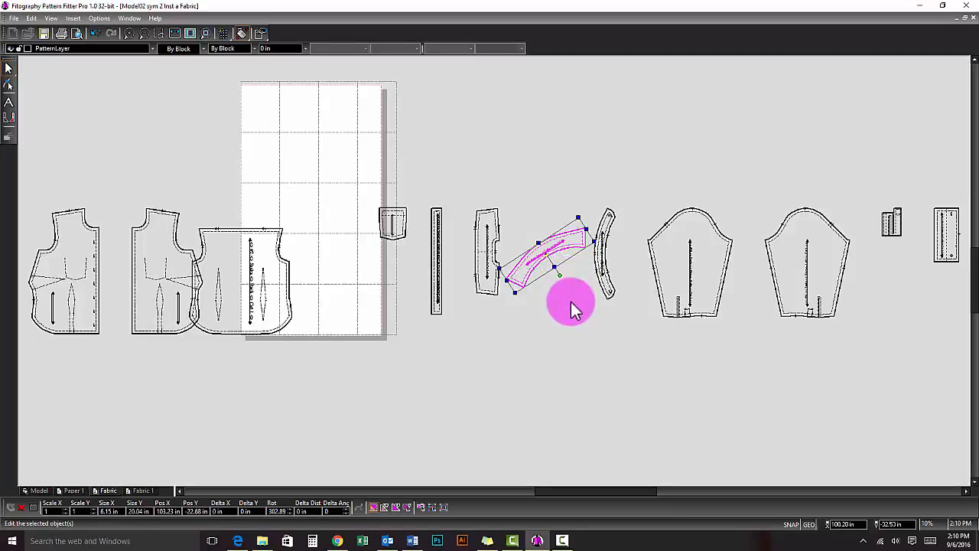
key("ctrl+z")
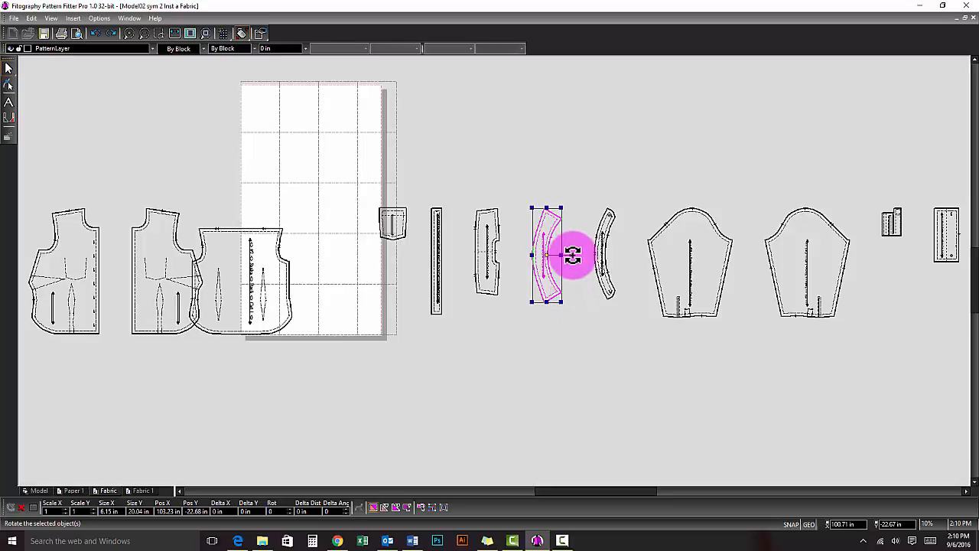
Rotate the wider curved piece in 90-degree increments to 180 degrees and deselect it
left_click(572, 255)
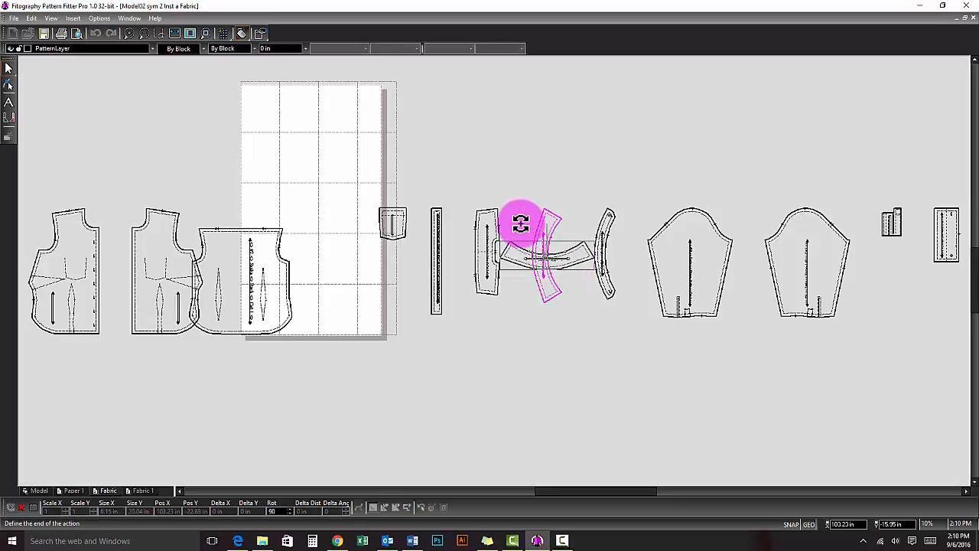
left_click(518, 223)
left_click(543, 232)
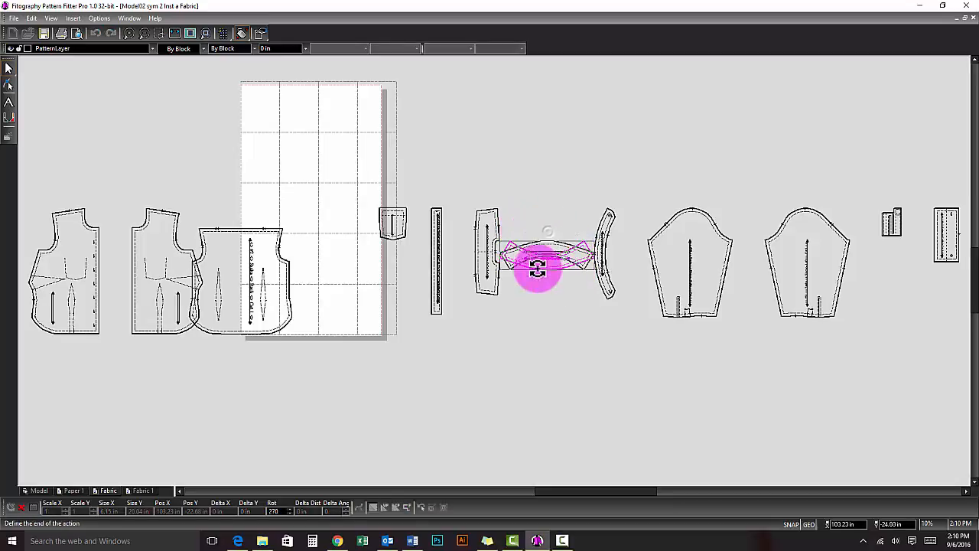
left_click(533, 348)
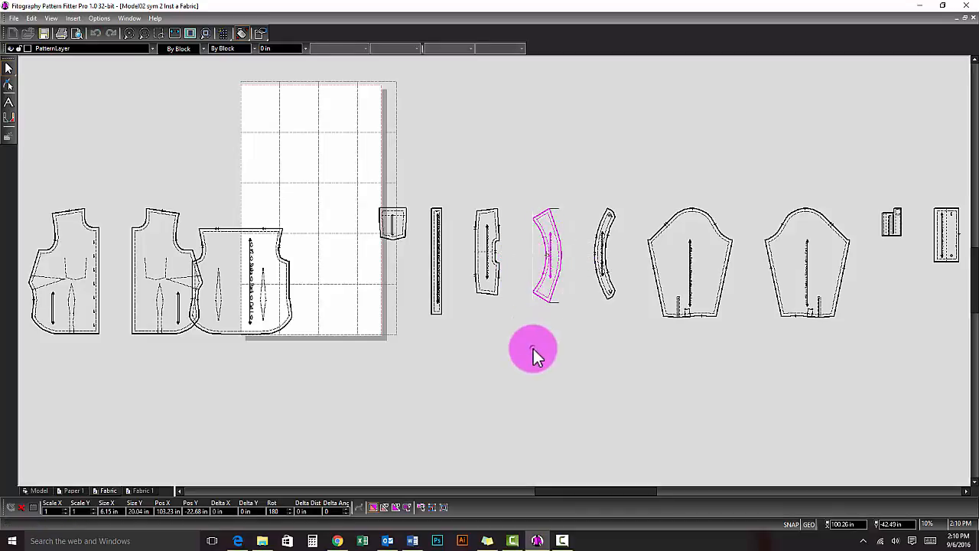
Move the notched back yoke below the row of pieces, to about X 91.4, Y -49.1 in
left_click(496, 244)
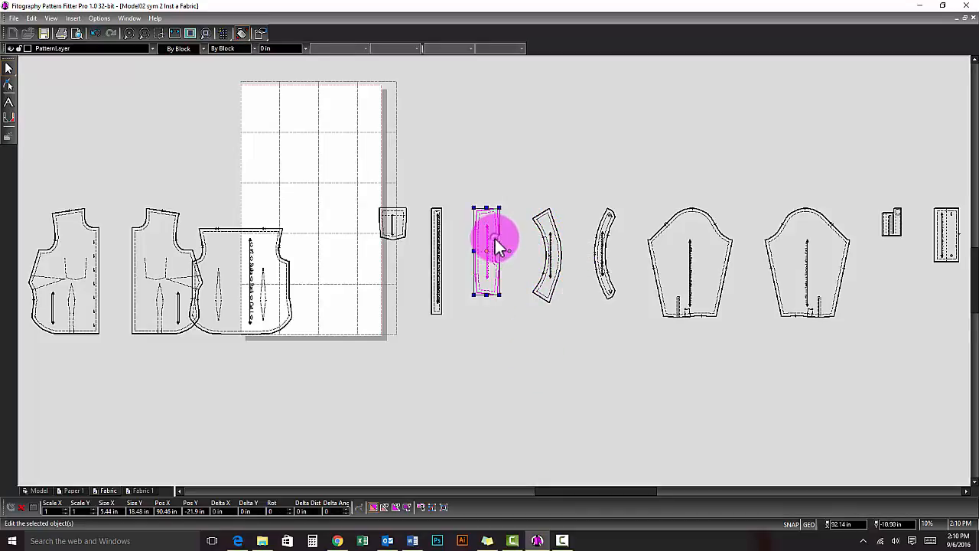
left_click(485, 247)
left_click(493, 379)
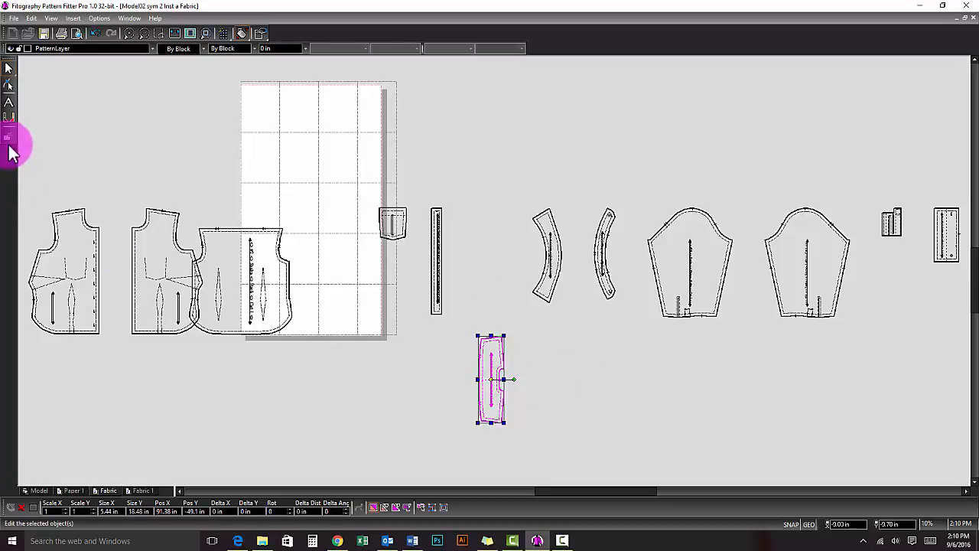
Mirror a copy of the back yoke across a vertical line just beside its straight edge, and undo the copy
left_click(10, 121)
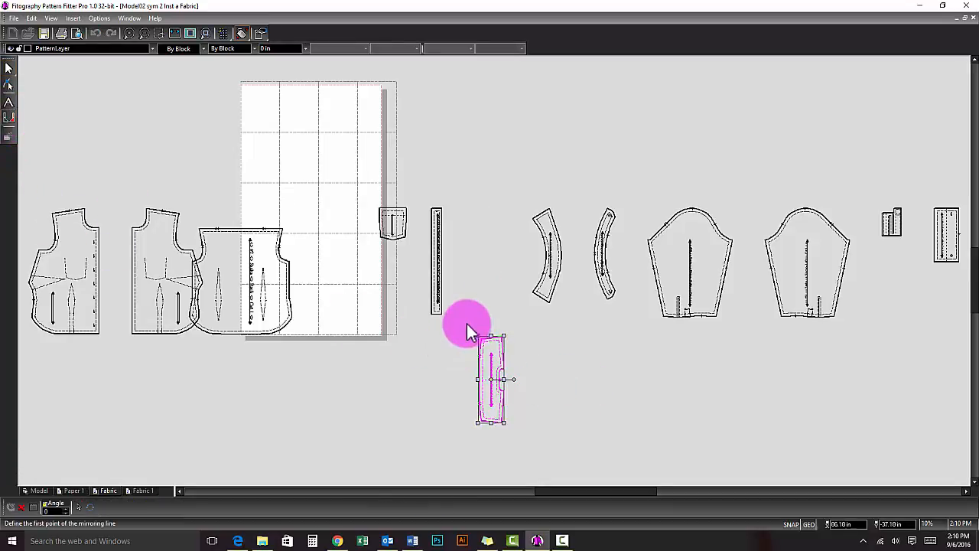
left_click(469, 320)
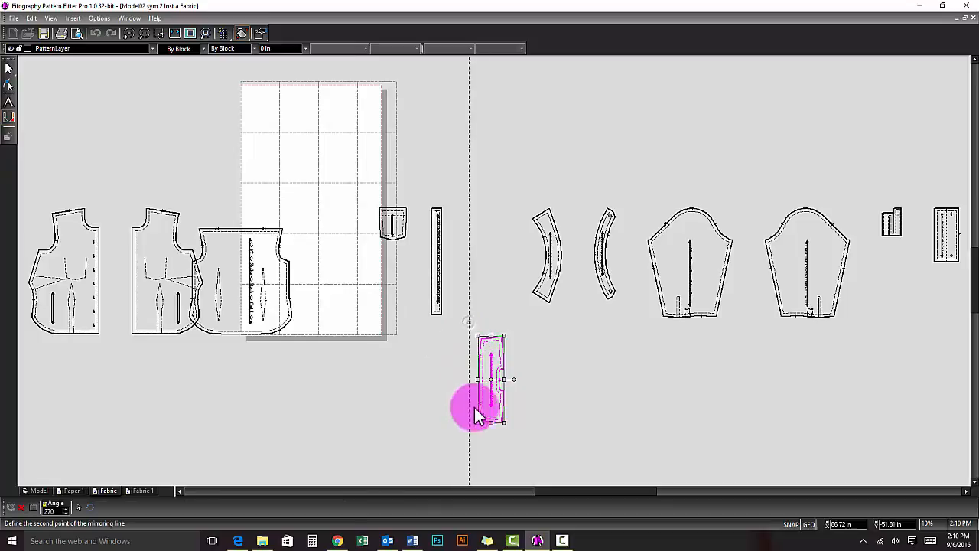
left_click(468, 451)
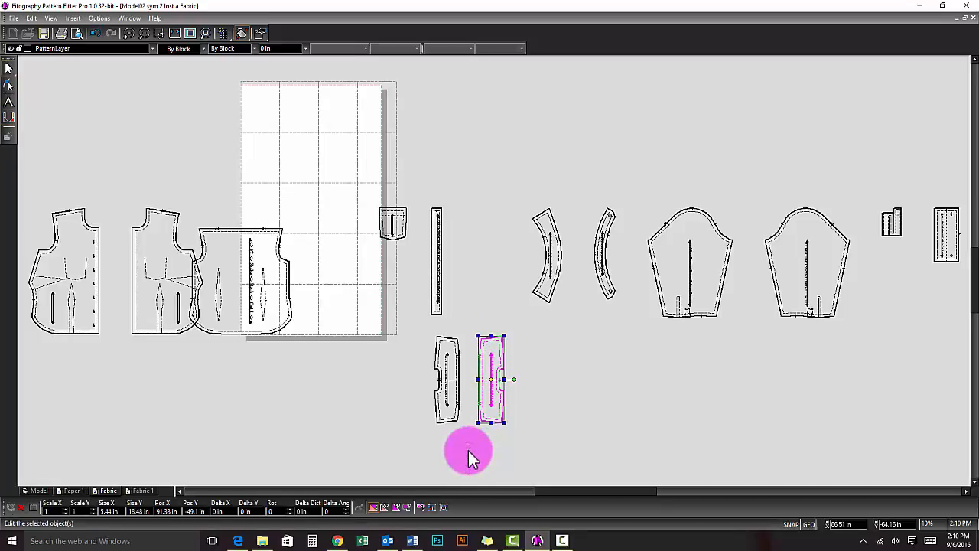
left_click(470, 456)
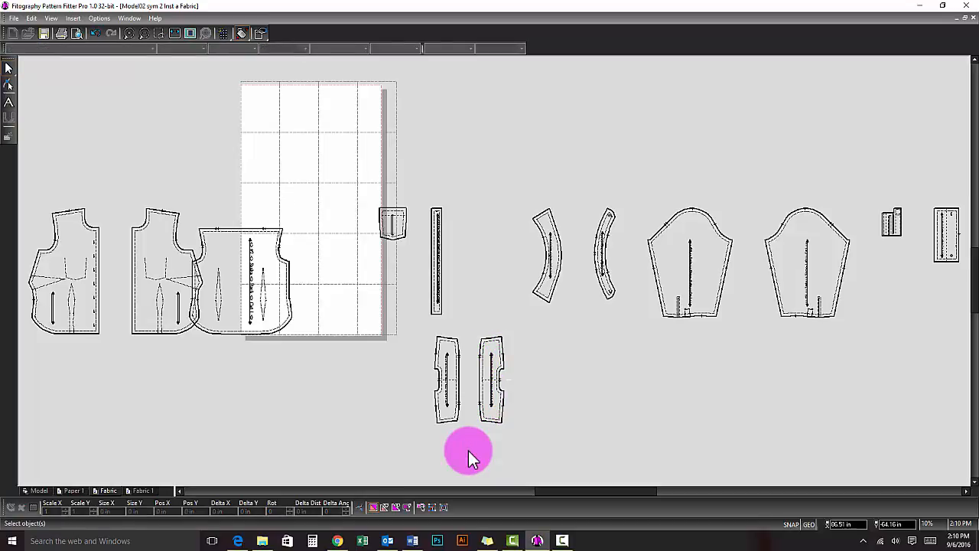
key("ctrl+z")
Mirror a copy of the back yoke across a horizontal line just above it, and remove the copy again
left_click(501, 378)
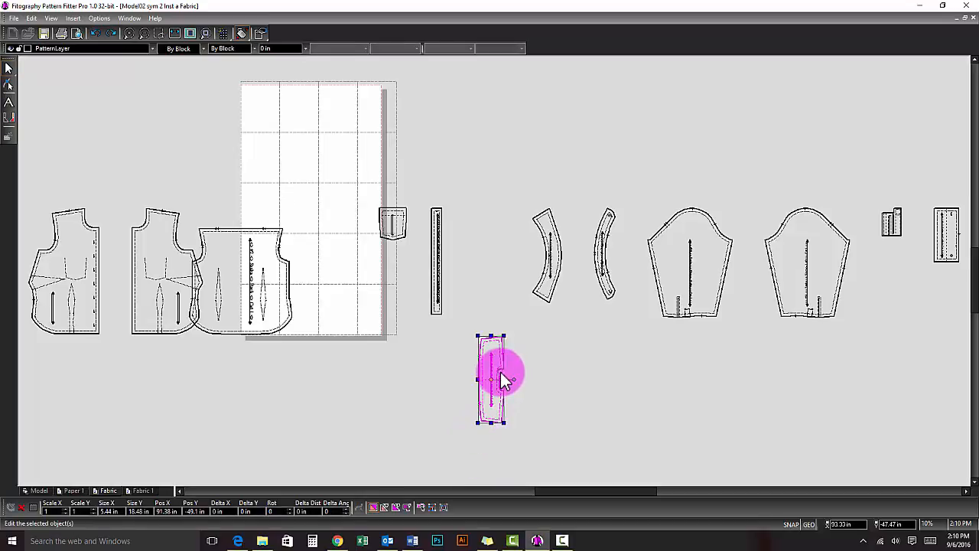
left_click(15, 120)
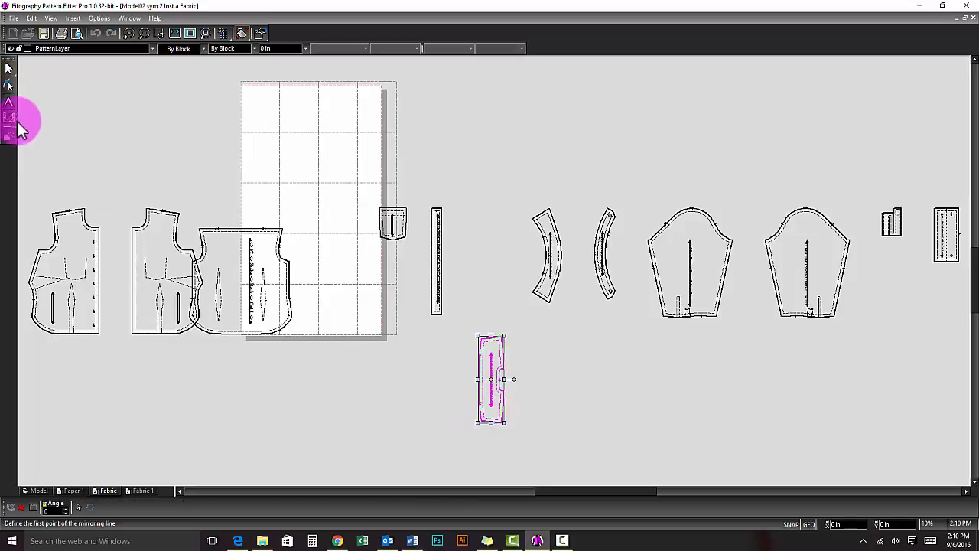
left_click(449, 330)
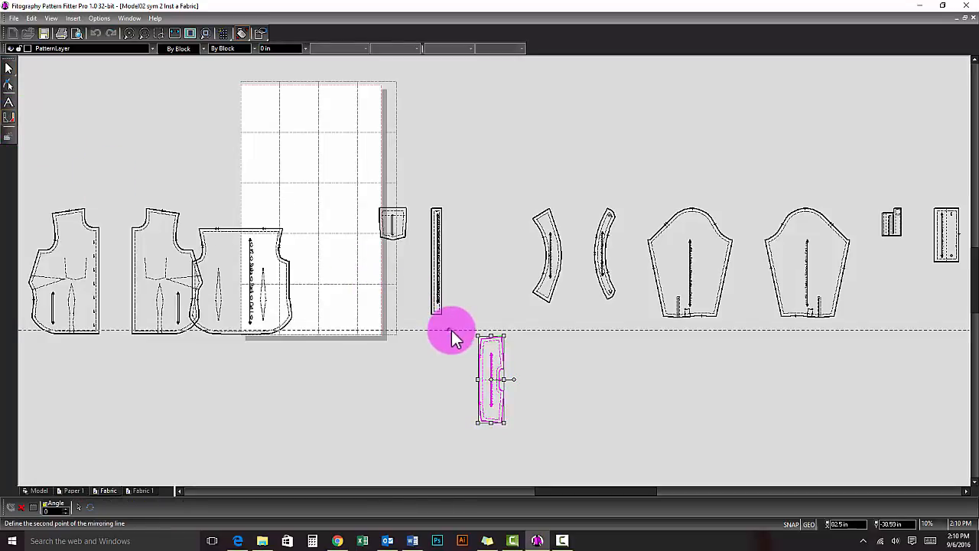
left_click(564, 329)
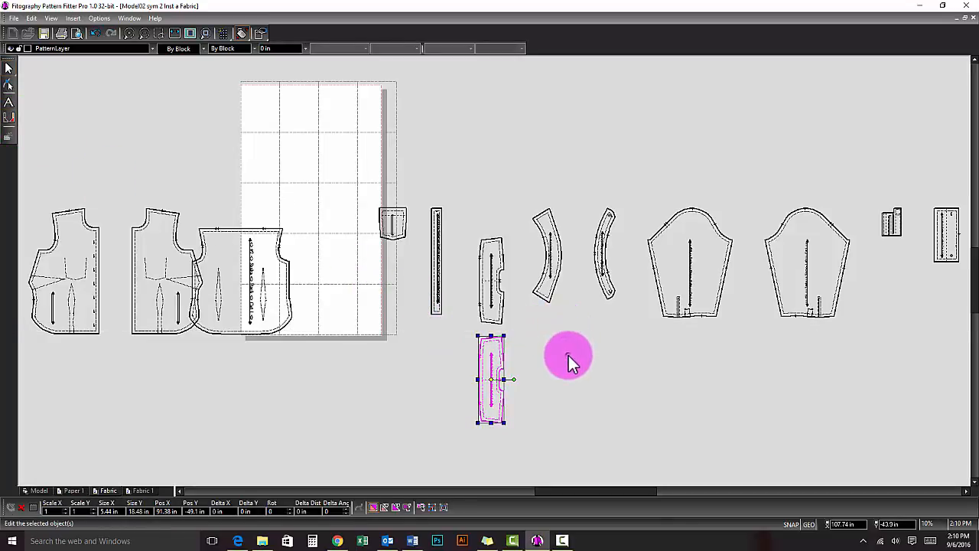
left_click(568, 355)
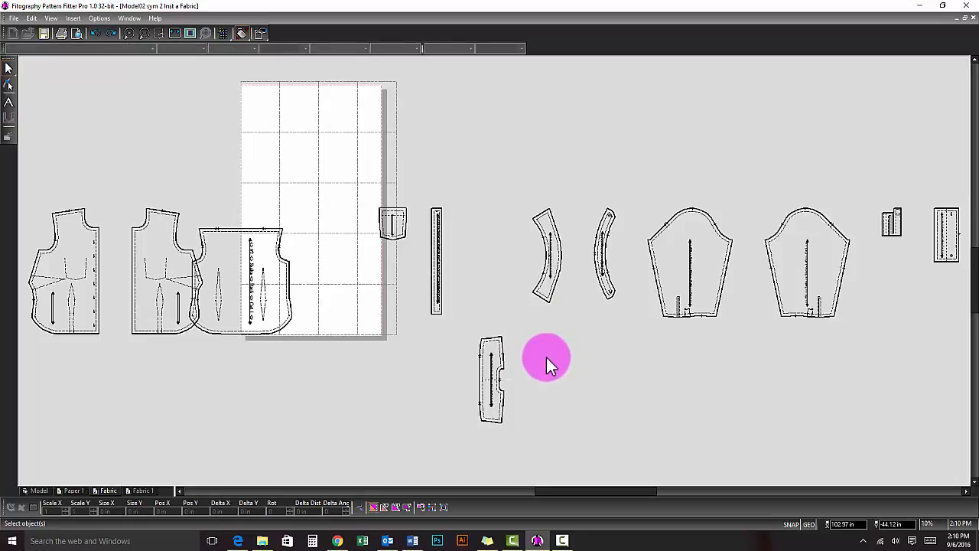
Place an unmirrored duplicate of the back yoke beside the original, at about X 104.2, Y -48.3 in, and deselect it
left_click(495, 373)
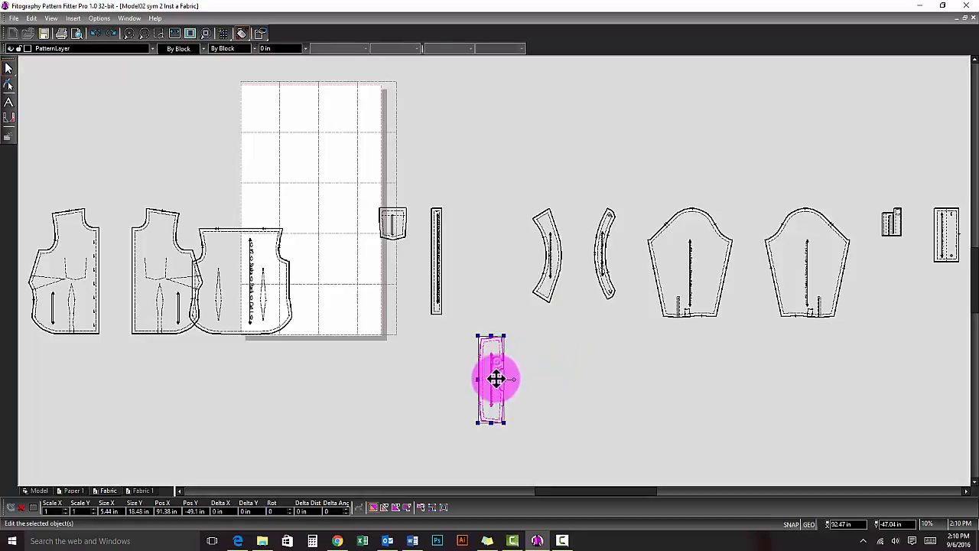
left_click_drag(492, 380, 552, 376)
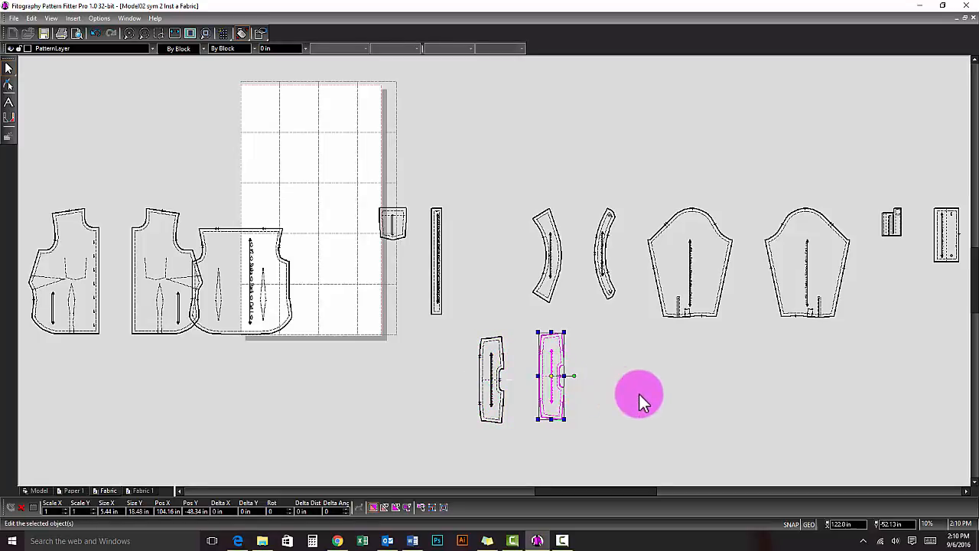
left_click(639, 392)
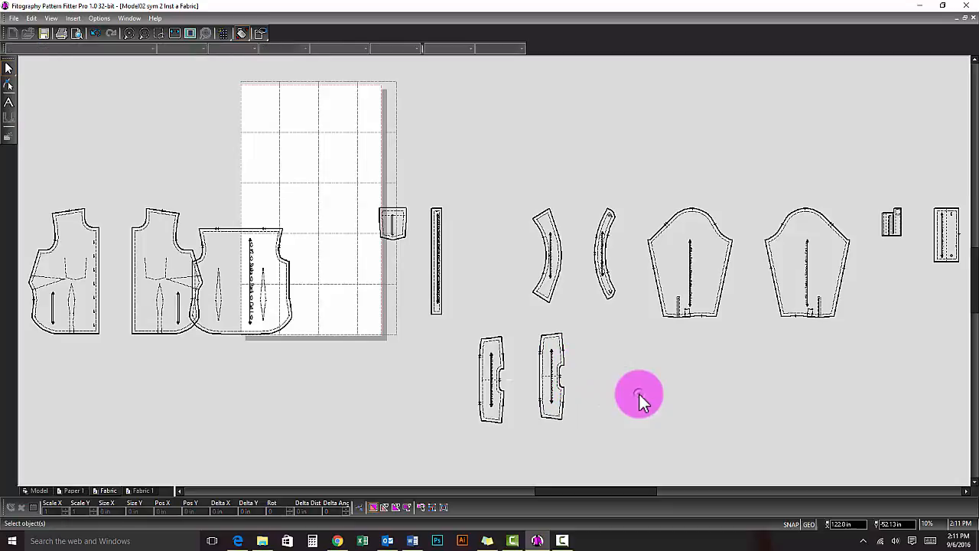
Scale the duplicate back yoke up to about 20.9 x 45.6 in, and delete it
left_click(552, 384)
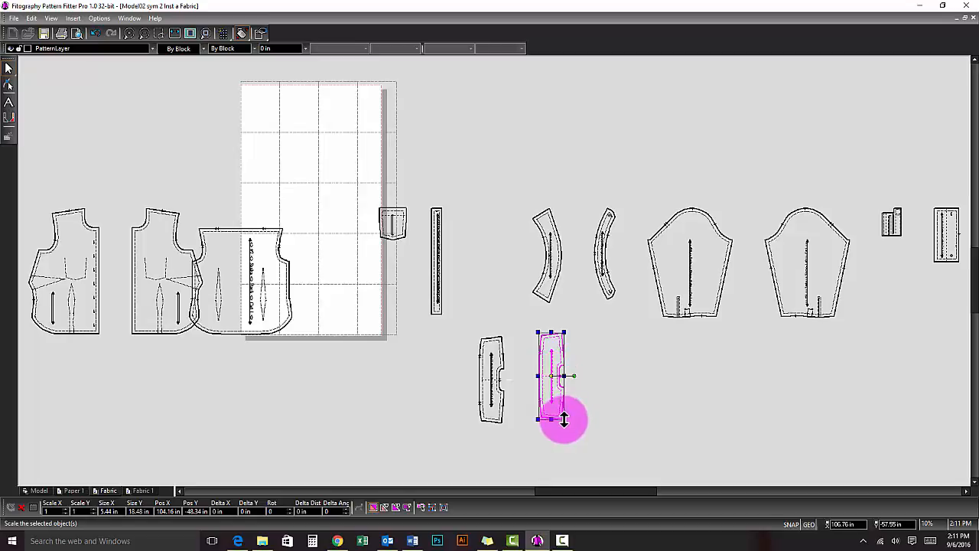
left_click_drag(567, 423, 638, 448)
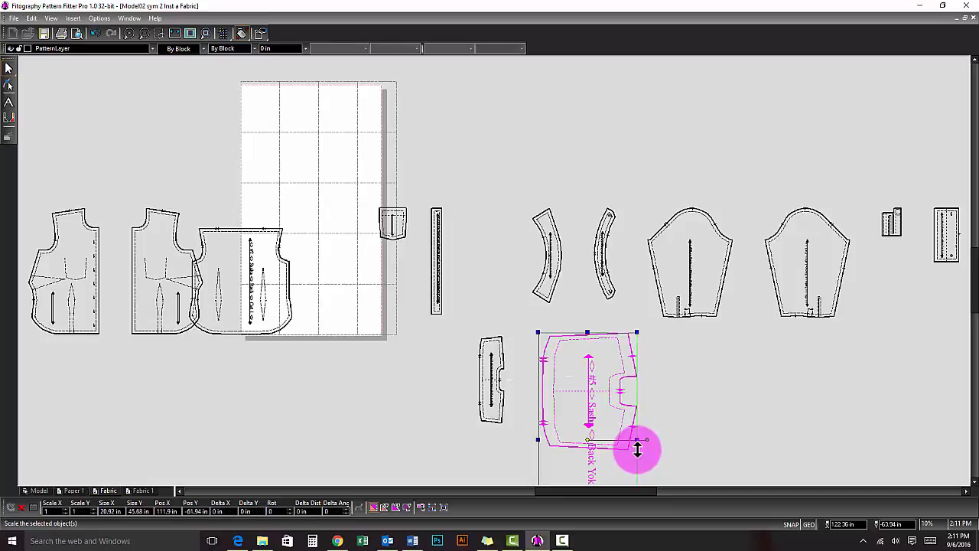
left_click(676, 439)
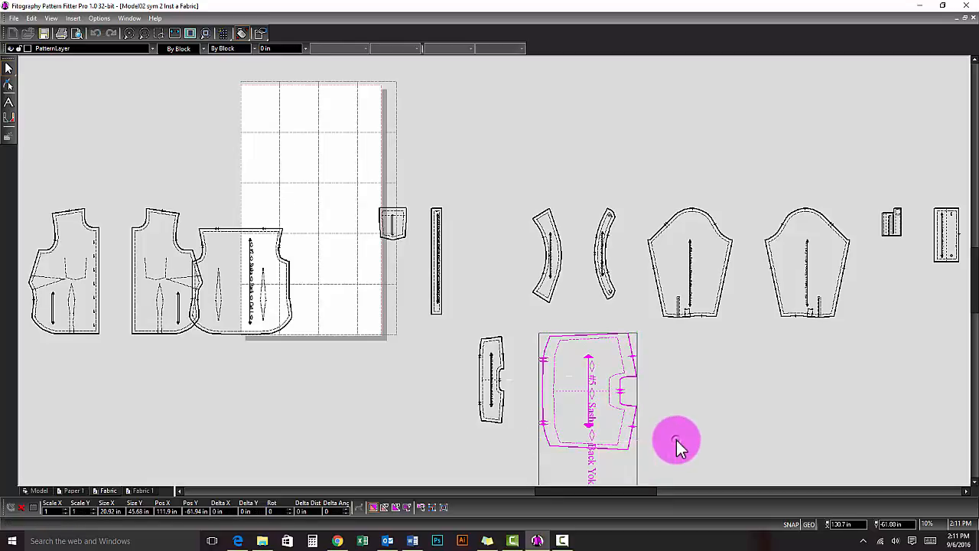
left_click(593, 397)
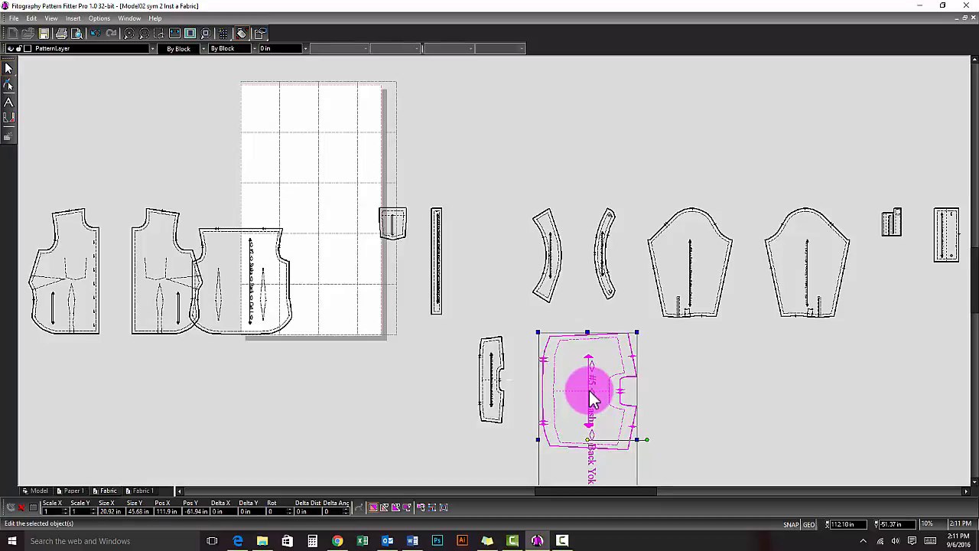
key("Delete")
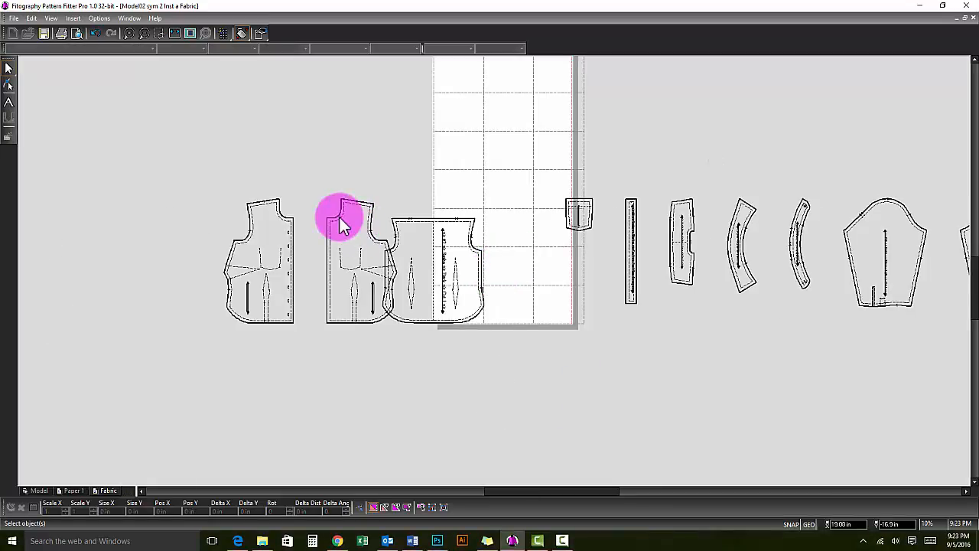
Move the outermost front piece beside the back at about X 56.2, Y -26 in, and the first sleeve above the back at about X 47.3, Y -4.8 in
left_click(258, 262)
left_click_drag(258, 262, 518, 262)
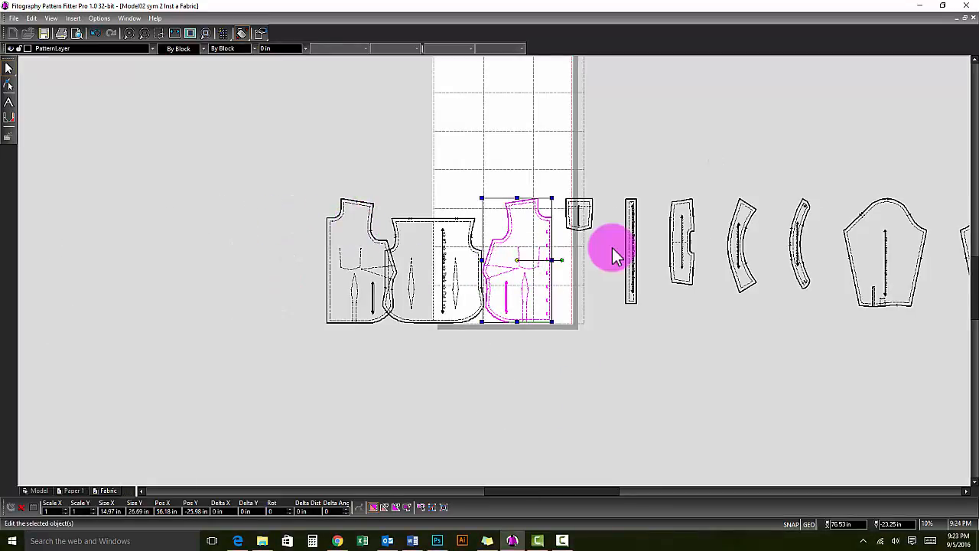
left_click(604, 230)
left_click_drag(885, 252, 477, 158)
scroll(748, 256, "down", 2)
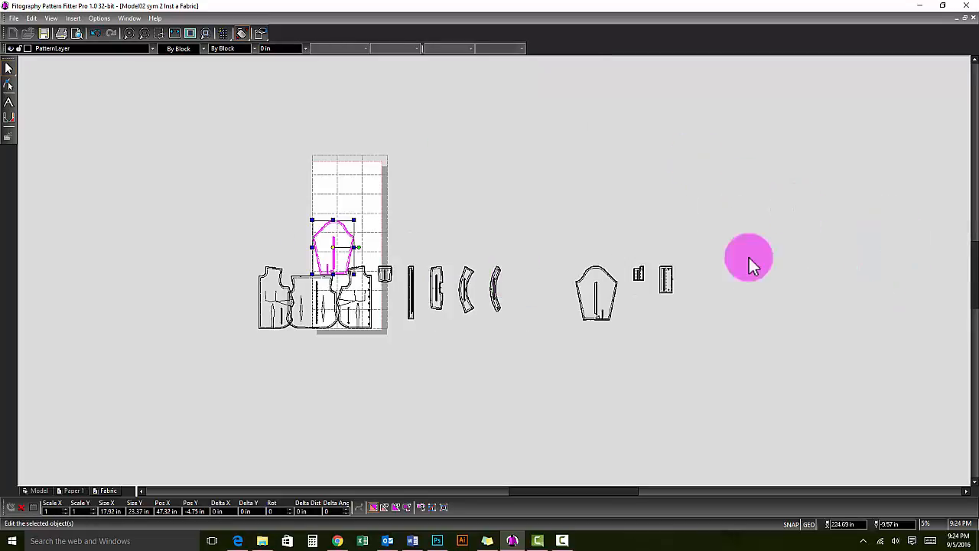
Move the remaining sleeve together with the placket and cuff pieces to just outside the sheet's right edge, and deselect them
left_click(623, 293)
left_click_drag(623, 293, 440, 225)
left_click(399, 320)
scroll(368, 250, "up", 1)
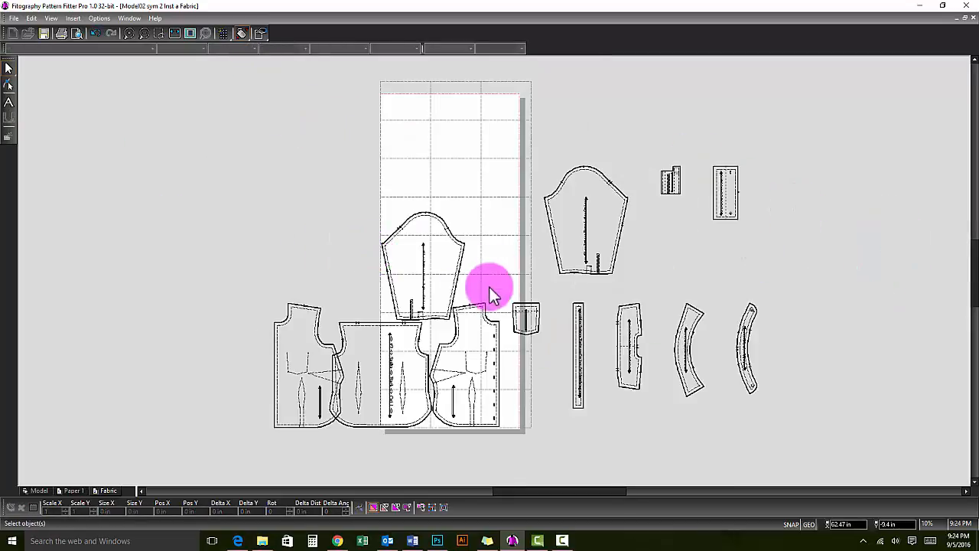
Move the pocket off the sheet and fit the long strip and the back yoke above it along the sheet's right edge
left_click_drag(575, 323, 504, 341)
left_click(575, 337)
left_click_drag(634, 332, 586, 322)
Place the wider curved piece between the sleeve and the back yoke, rotated 180 degrees
left_click(684, 345)
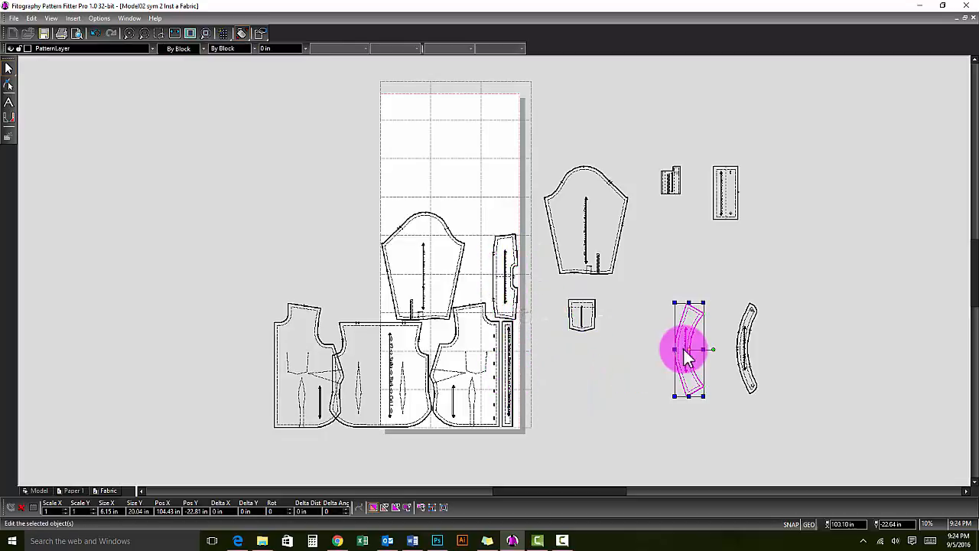
left_click_drag(684, 345, 477, 257)
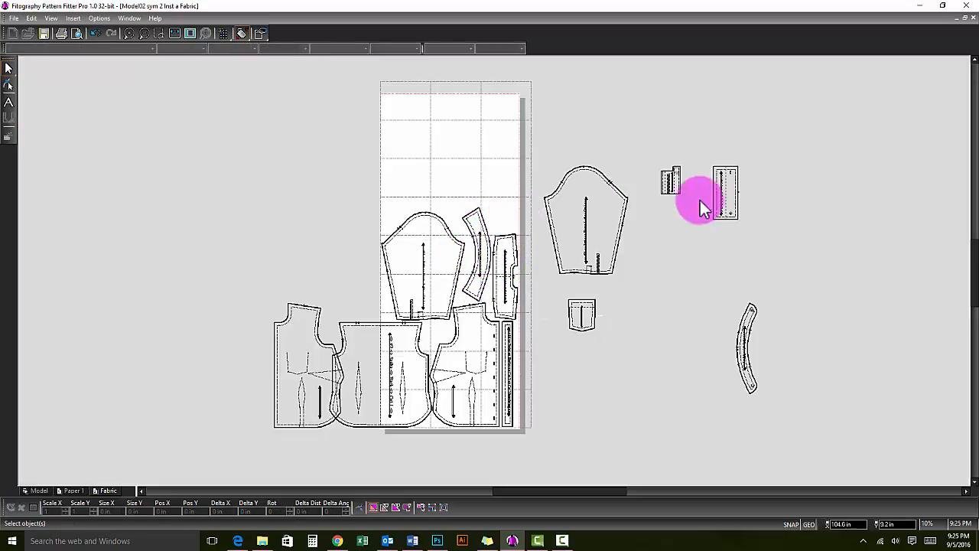
Place the cuff above the back yoke, with the placket piece and the pocket beside it above the curved piece and sleeve
left_click_drag(714, 197, 507, 209)
left_click_drag(669, 179, 482, 192)
left_click(582, 315)
left_click_drag(581, 315, 451, 199)
Shift the wider curved piece against the sleeve at about X 57.1, Y -3 in, and nest the narrow curved piece, rotated 180 degrees, beside it
left_click_drag(750, 343, 541, 307)
scroll(498, 254, "up", 1)
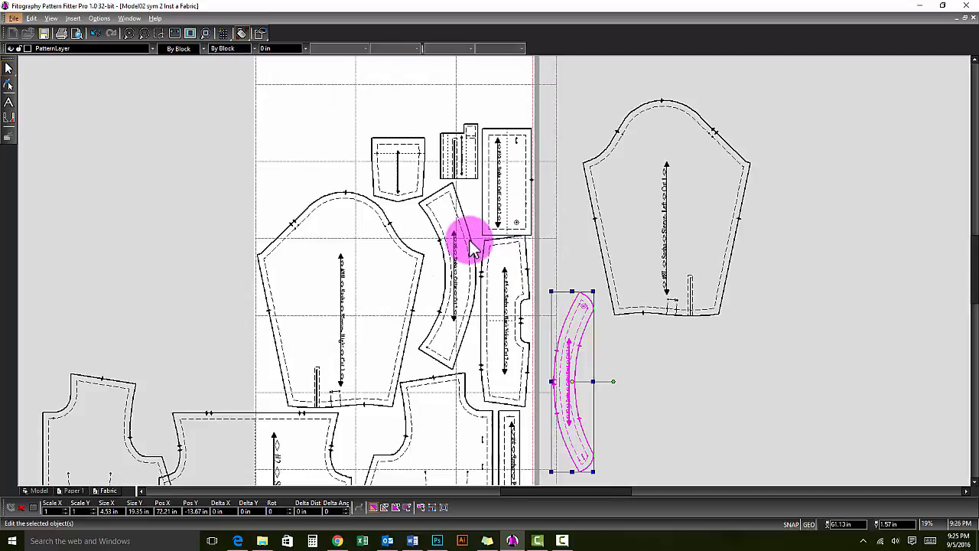
left_click_drag(472, 249, 436, 277)
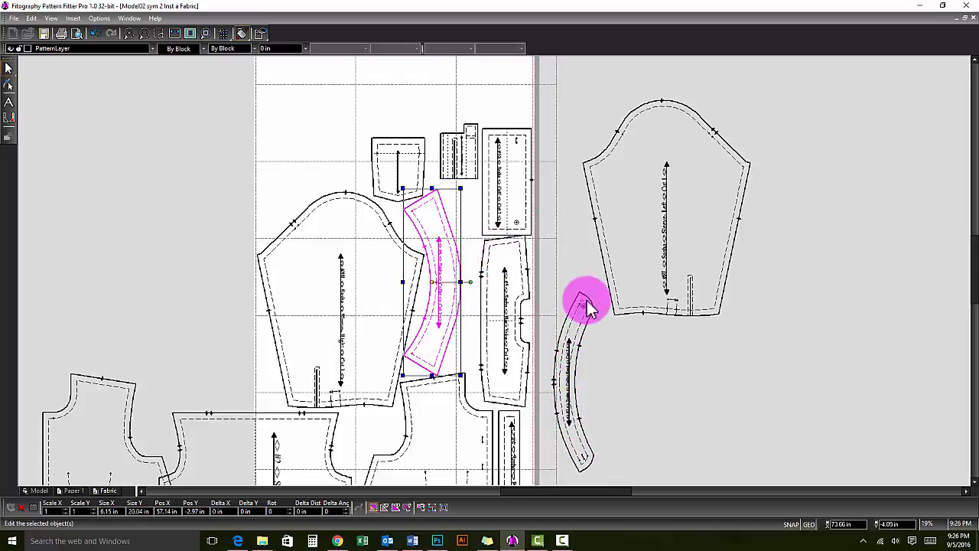
left_click_drag(595, 381, 469, 289)
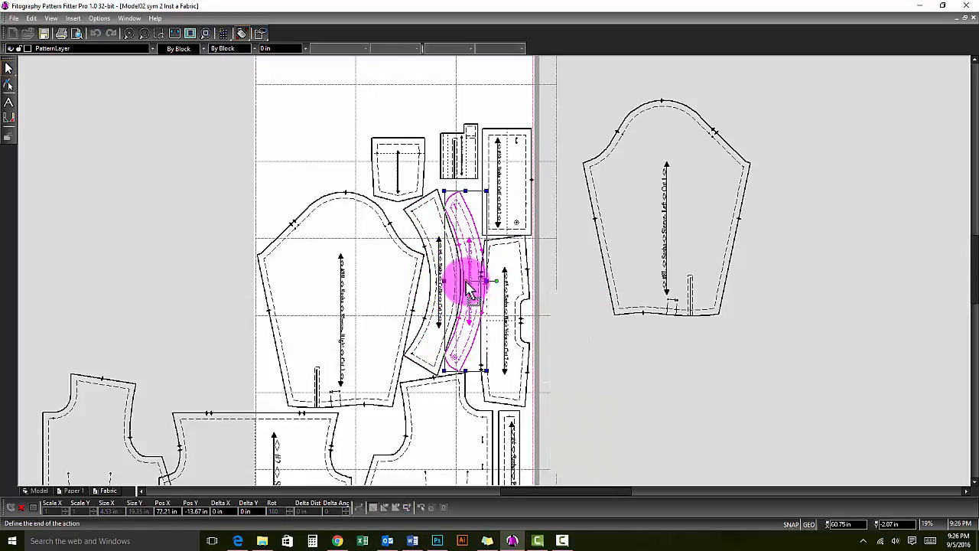
Rotate the back yoke 180 degrees so its notch faces the narrow curved piece, keeping it along the sheet's right edge
left_click(524, 244)
left_click_drag(540, 321, 468, 320)
scroll(510, 321, "up", 1)
left_click_drag(419, 269, 430, 278)
scroll(303, 175, "down", 1)
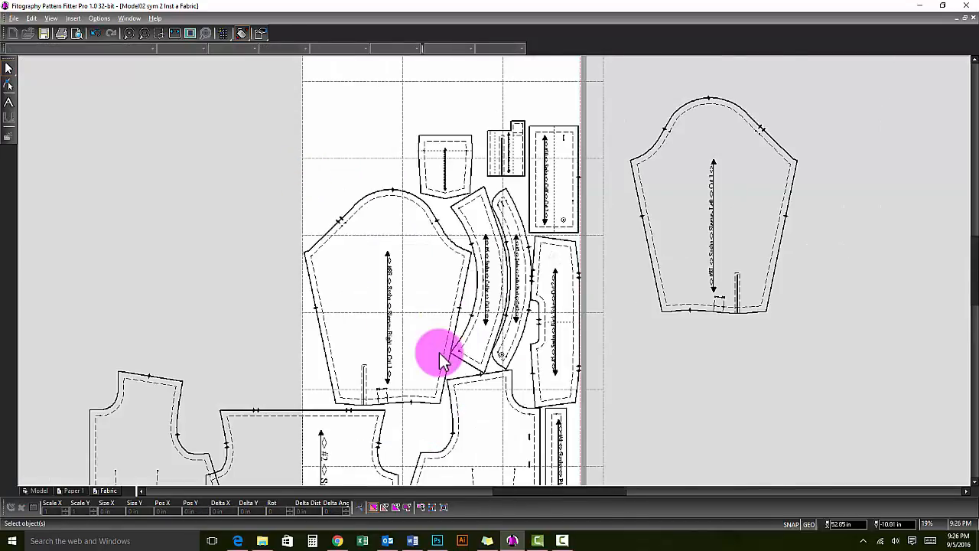
Shift the right sleeve to sit just above the back piece, and nudge the collar closer against the sleeve
scroll(439, 353, "up", 1)
left_click(397, 125)
left_click_drag(390, 158, 388, 163)
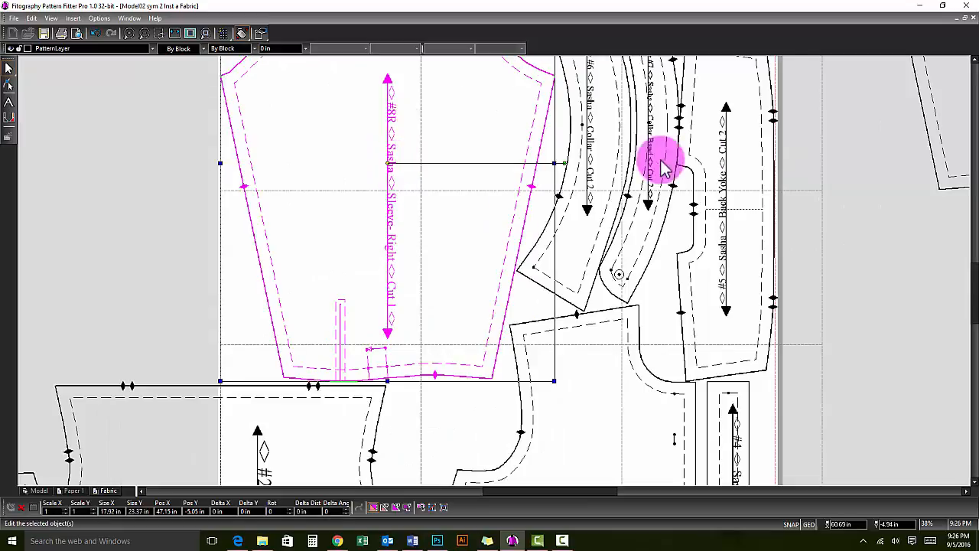
left_click_drag(679, 223, 540, 227)
left_click_drag(598, 124, 590, 131)
left_click(727, 181)
Lower the placket piece, cuff and pocket toward the pieces below, with the pocket at about X 52.9, Y 8.7 in
left_click(183, 34)
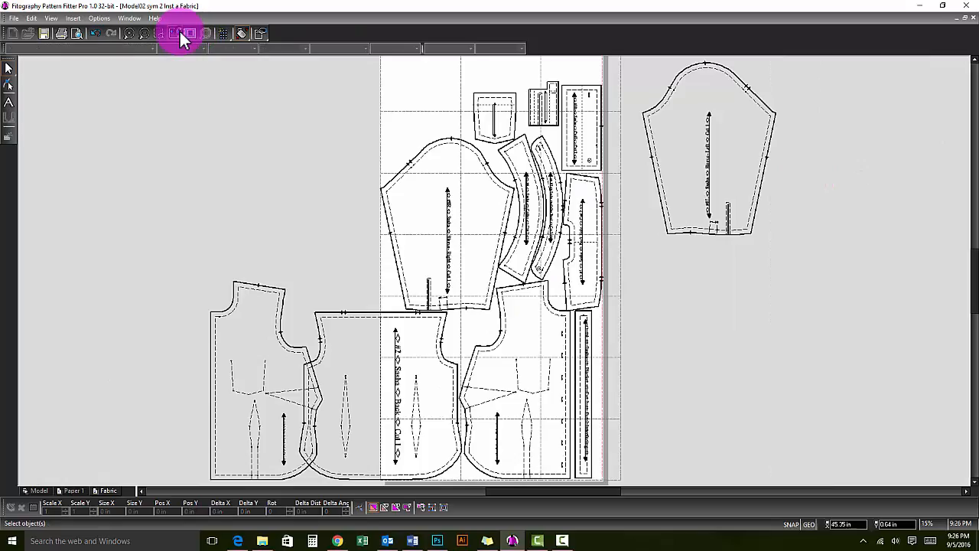
scroll(558, 100, "up", 1)
left_click(493, 282)
mouse_move(464, 293)
left_mouse_down()
mouse_move(465, 283)
mouse_move(465, 301)
left_mouse_up()
left_click(556, 254)
left_click_drag(540, 319, 540, 323)
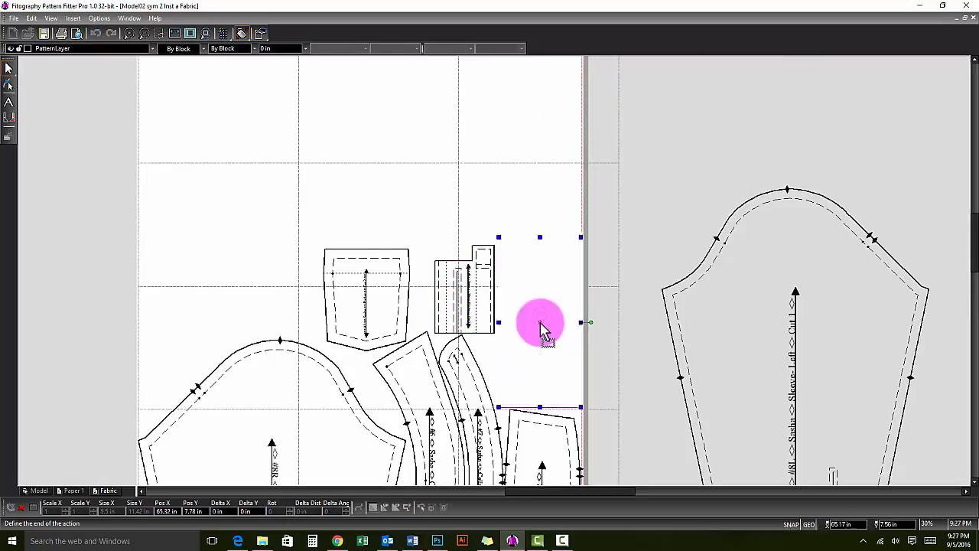
left_click(382, 264)
left_click_drag(366, 299, 357, 306)
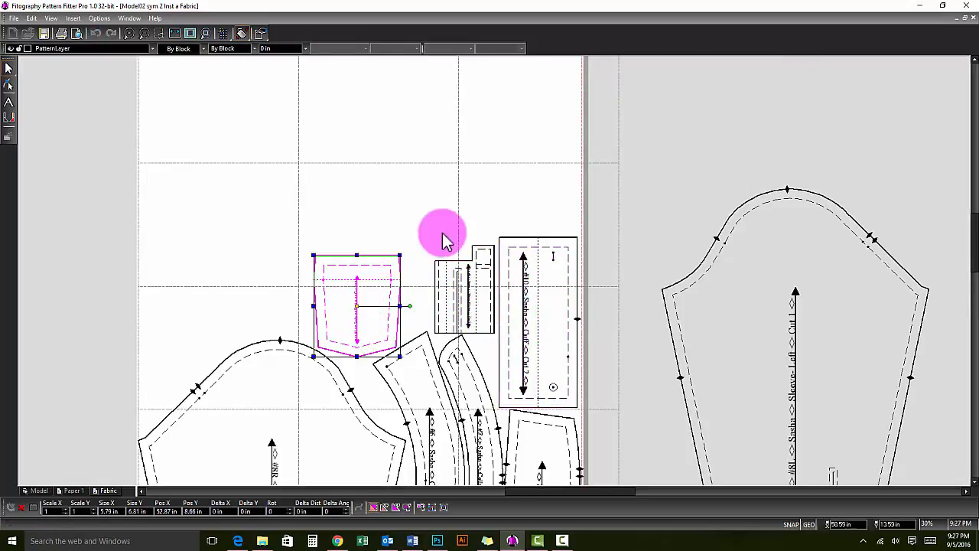
Delete the left sleeve lying outside the fabric sheet and the spare front piece beside the back piece
left_click(173, 32)
left_click(702, 240)
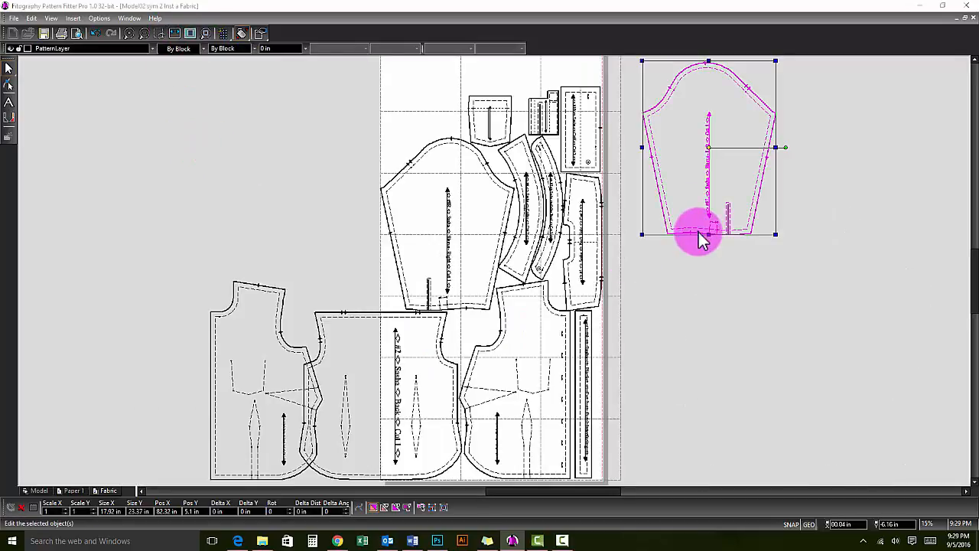
key("Delete")
left_click(245, 284)
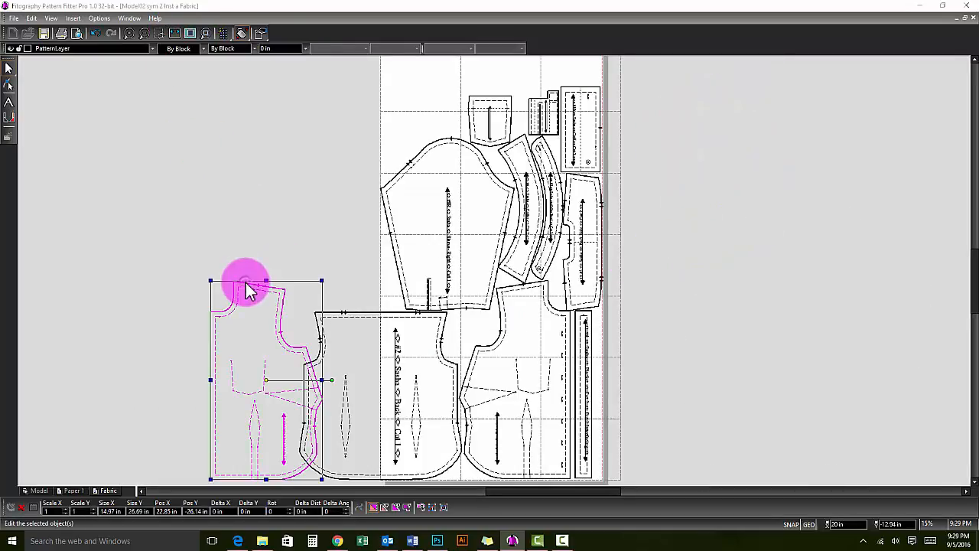
key("Delete")
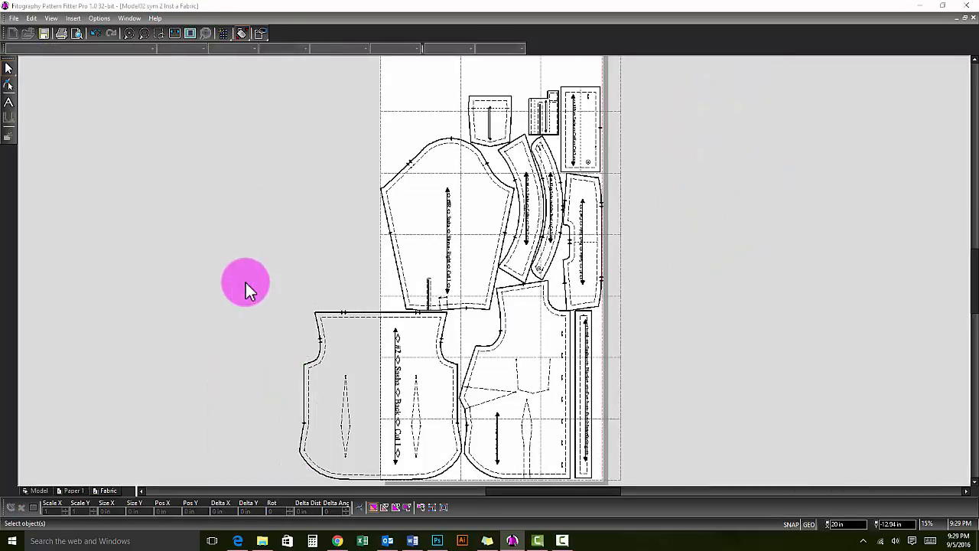
Measure the overall height of all the pieces together, and set the drawing sheet size to 30 in x 53.25 in
left_click(187, 30)
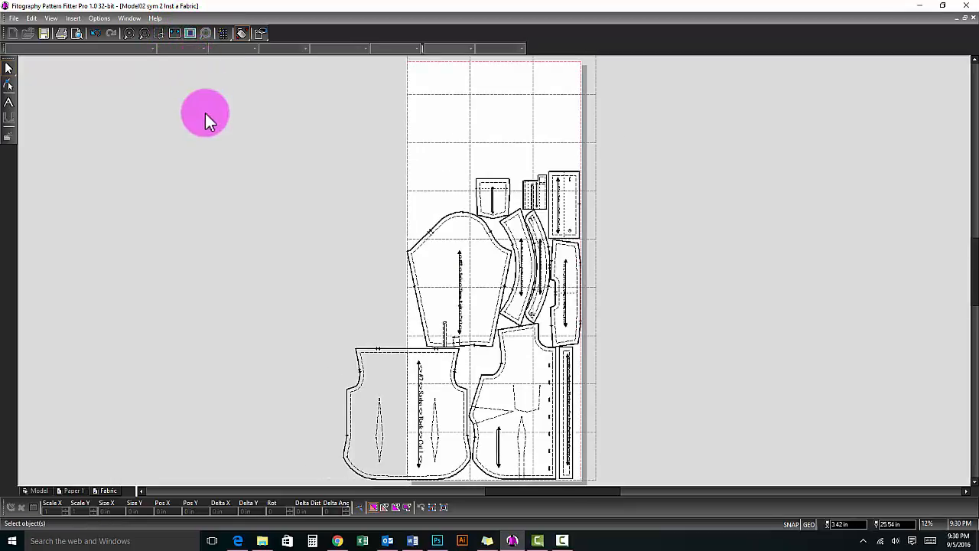
left_click_drag(664, 188, 385, 405)
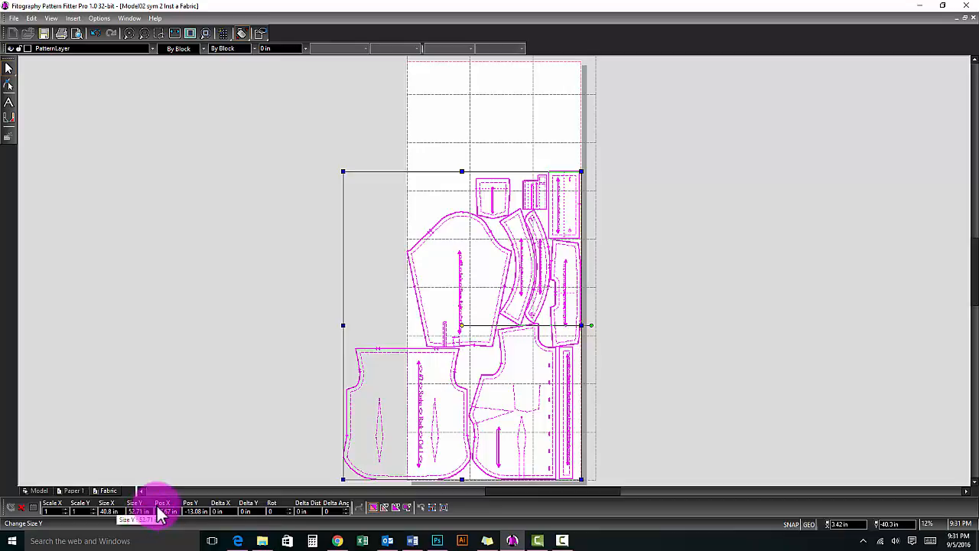
left_click(603, 153)
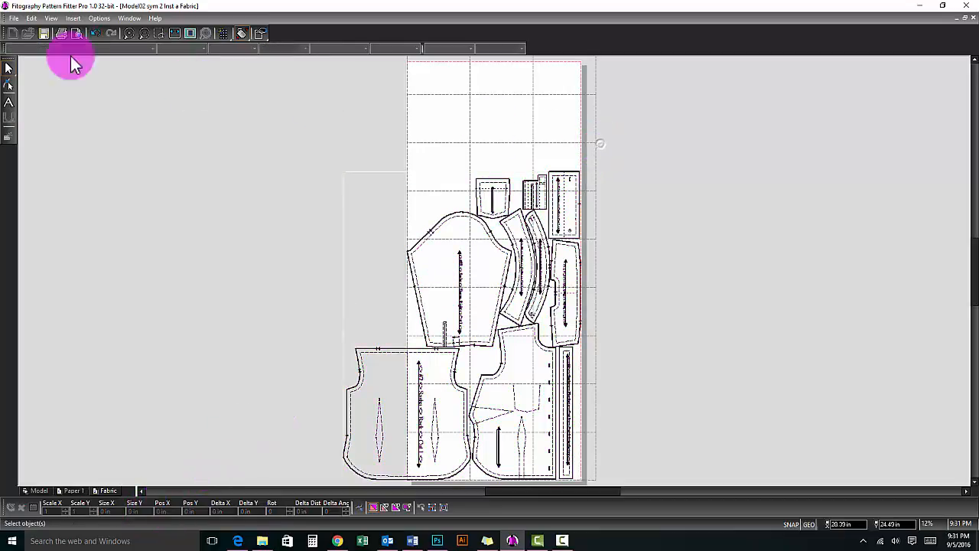
left_click(16, 19)
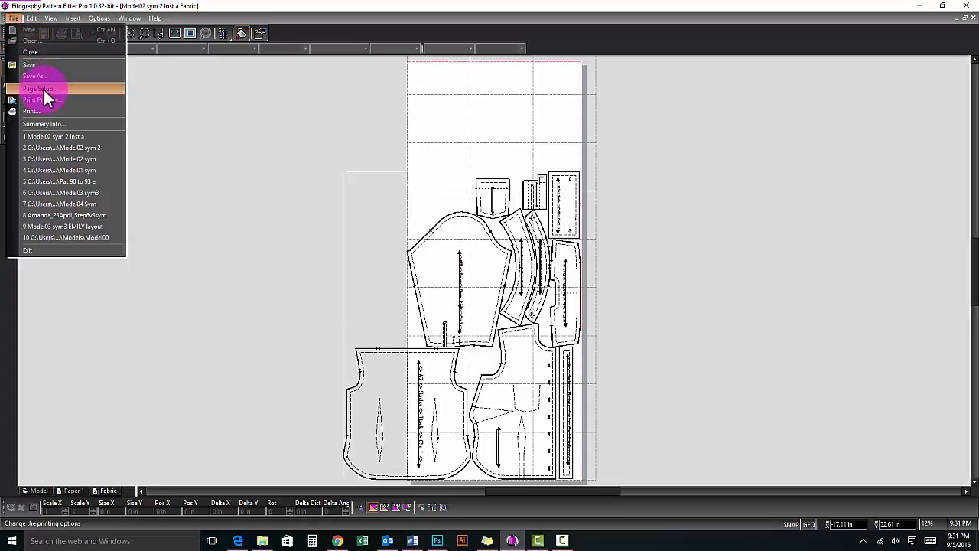
left_click(43, 89)
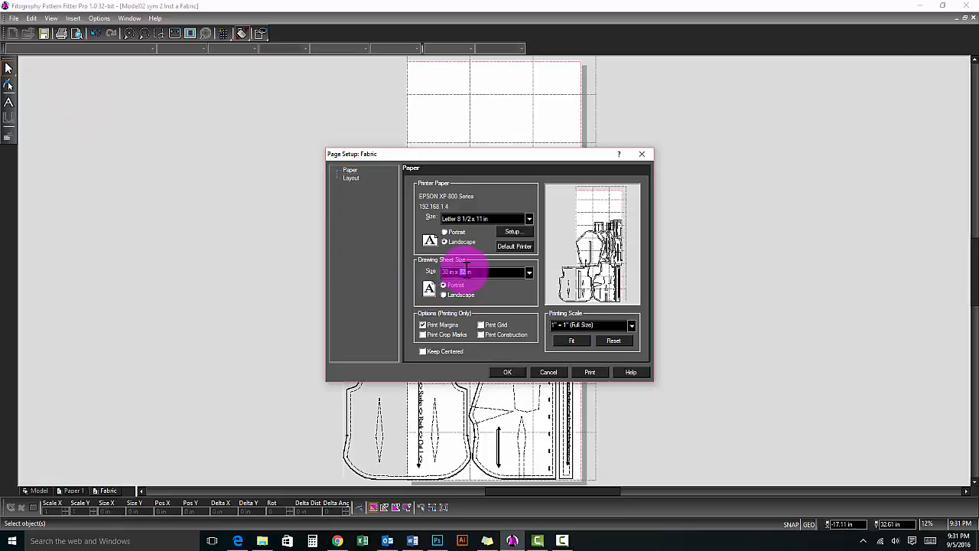
type("53.25")
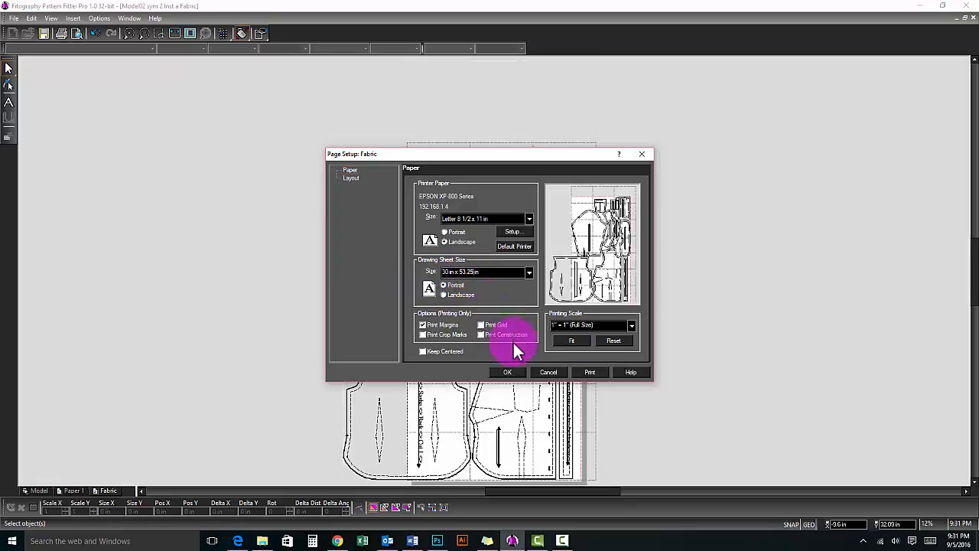
left_click(512, 374)
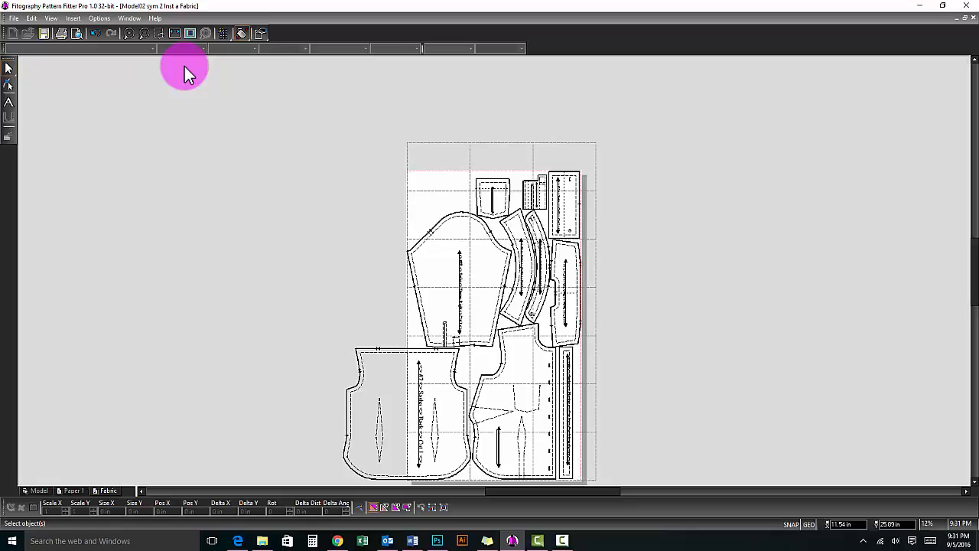
Set the Letter printer paper to Portrait orientation after comparing it with Landscape
left_click(14, 18)
left_click(37, 88)
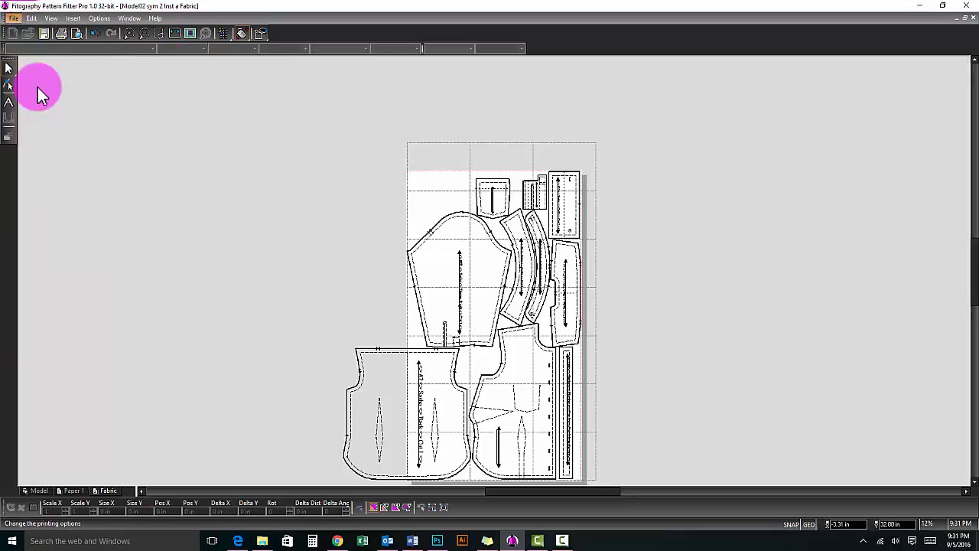
left_click(444, 233)
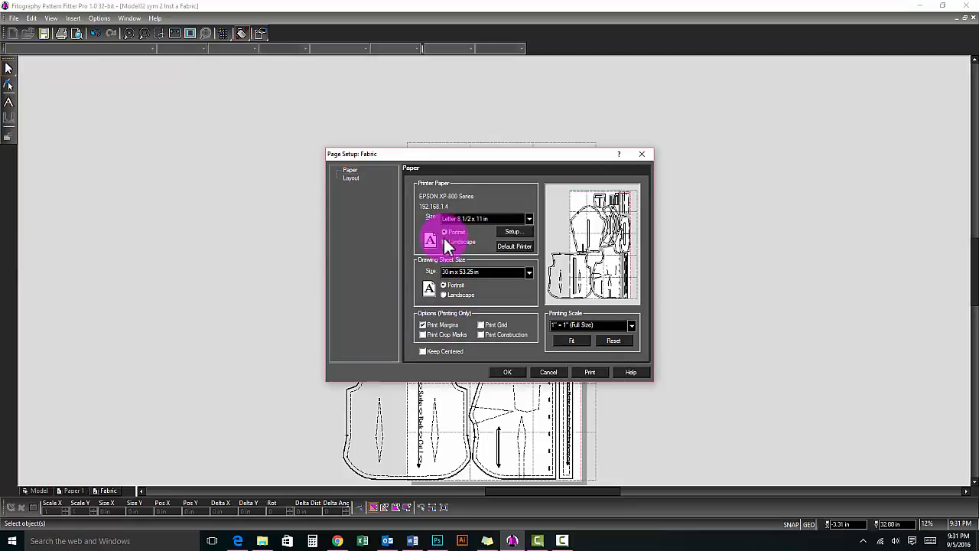
left_click(446, 242)
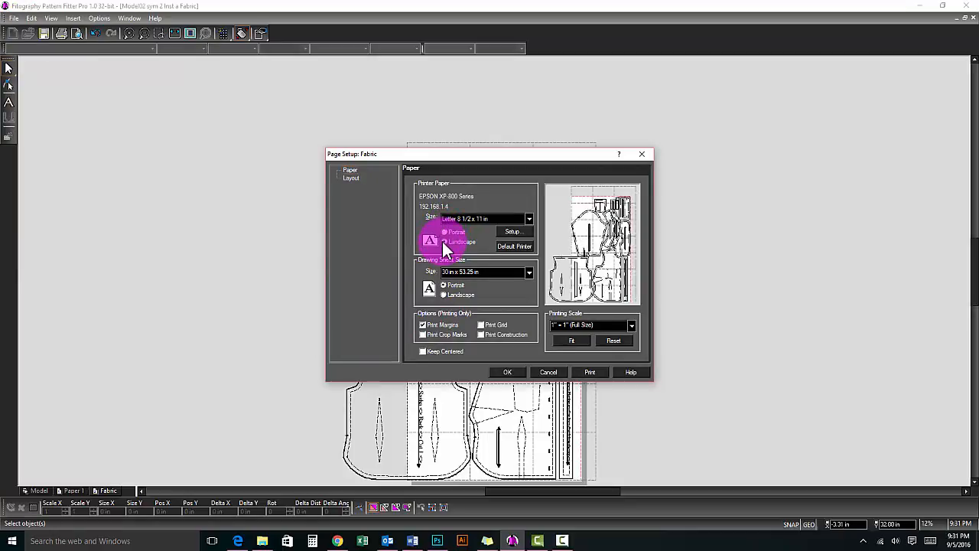
left_click(445, 234)
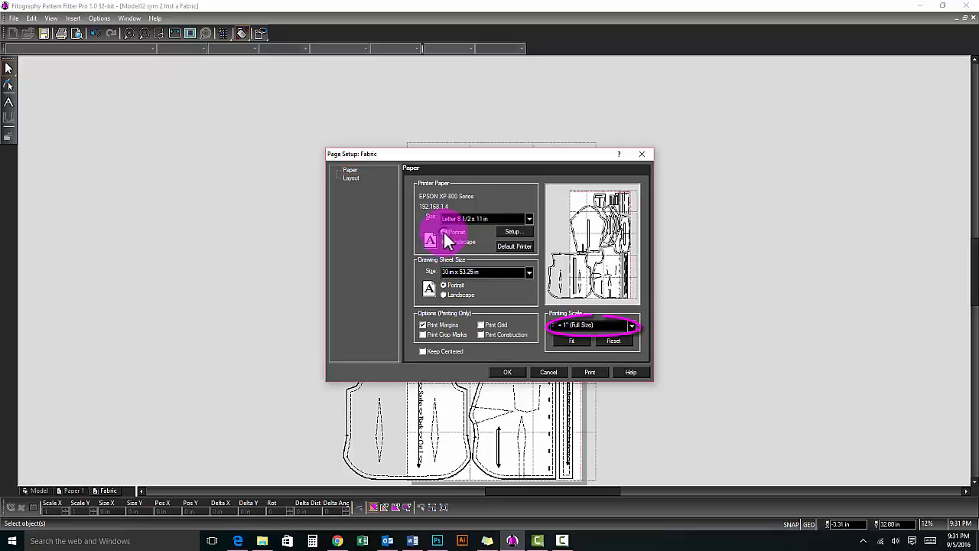
left_click(506, 373)
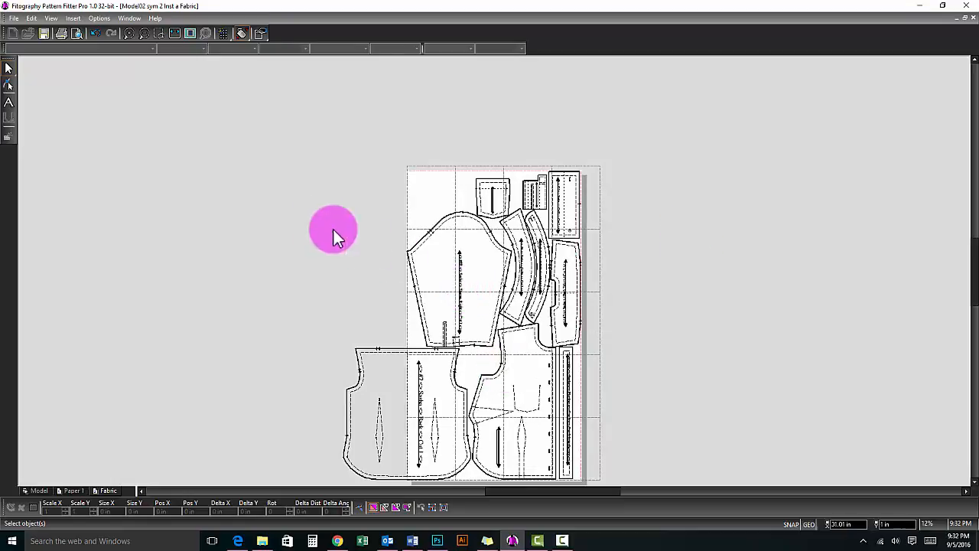
Print all 20 pages of the fabric layout on the EPSON XP-800 Series printer
left_click(11, 18)
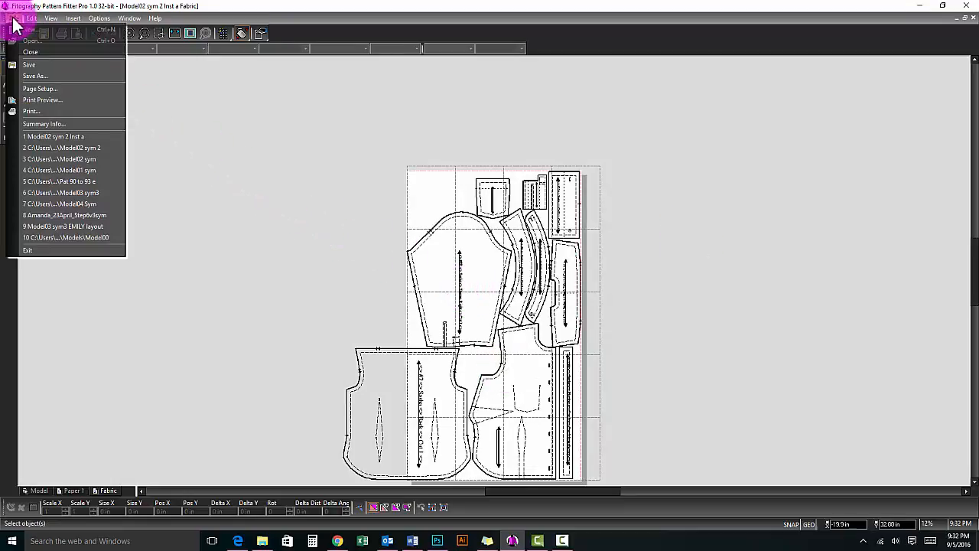
left_click(33, 111)
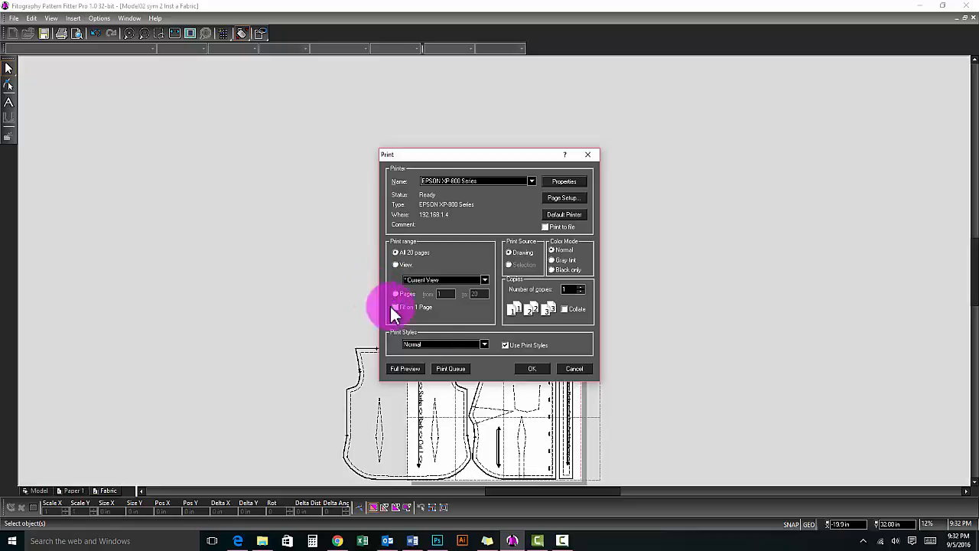
left_click(535, 369)
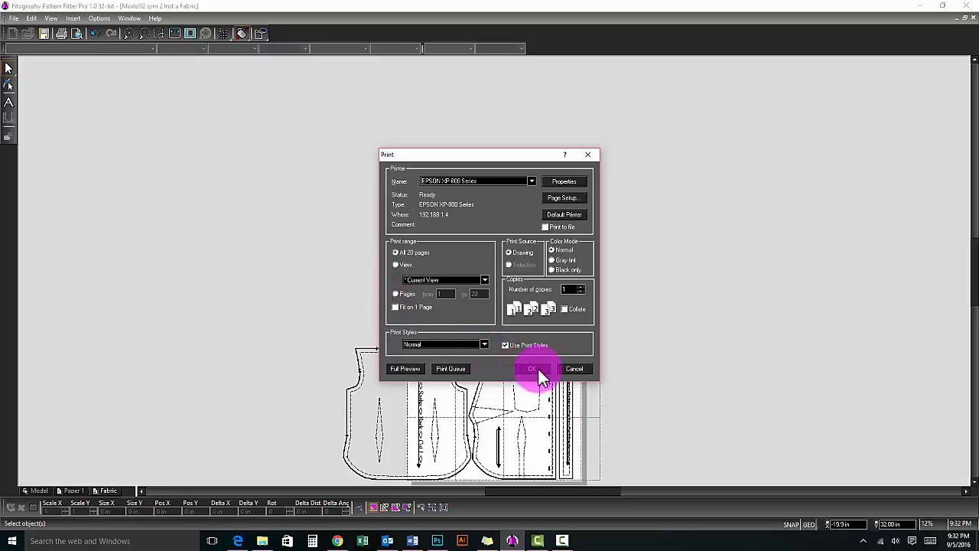
left_click(535, 369)
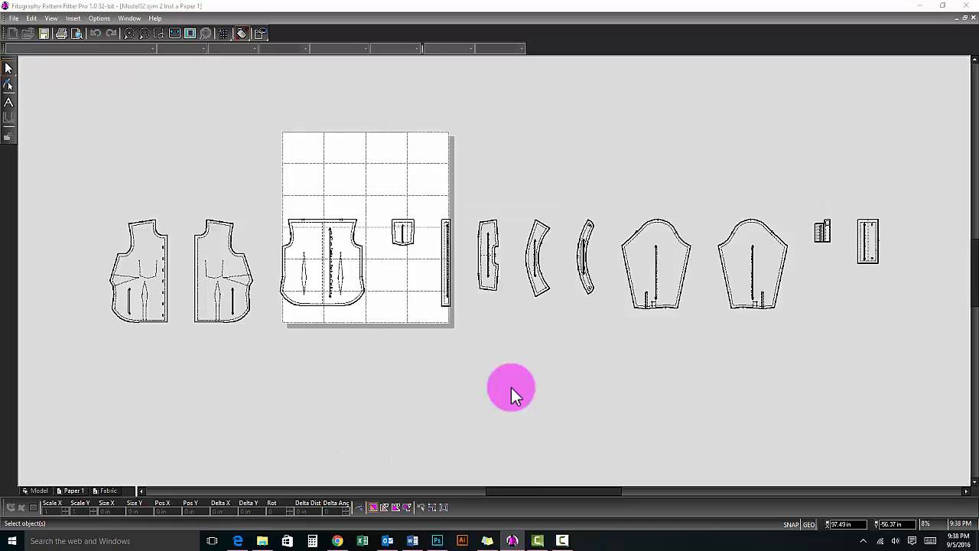
Move the back piece into the lower-left corner of the Paper 1 sheet
left_click(331, 254)
left_click_drag(322, 262, 326, 283)
left_click(357, 376)
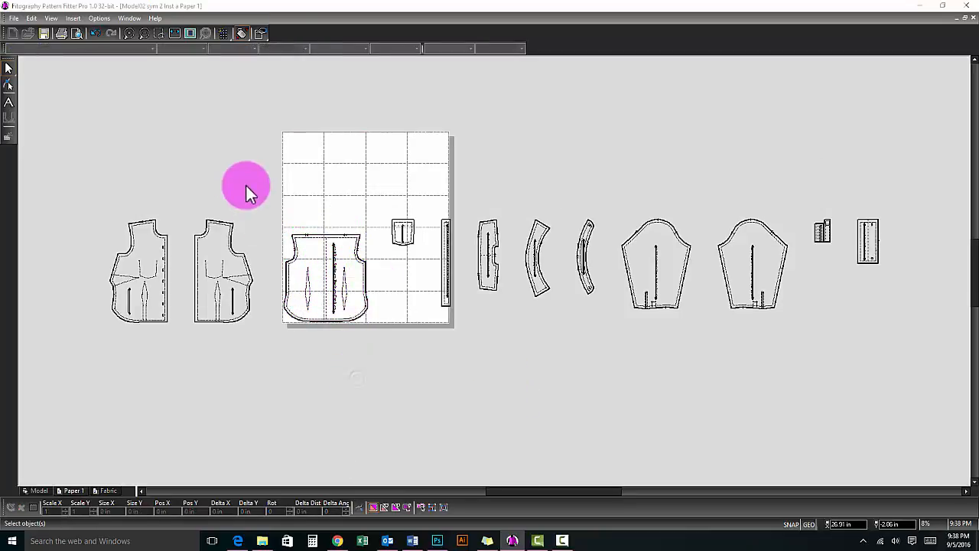
Color the front piece nearest the sheet pink and place it directly beside the back piece along the sheet's lower edge
left_click(230, 228)
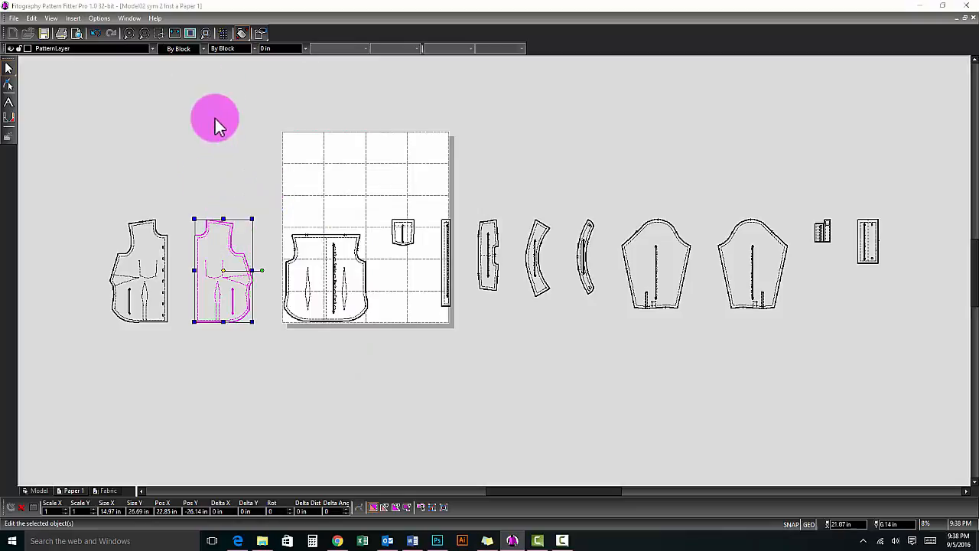
left_click(203, 48)
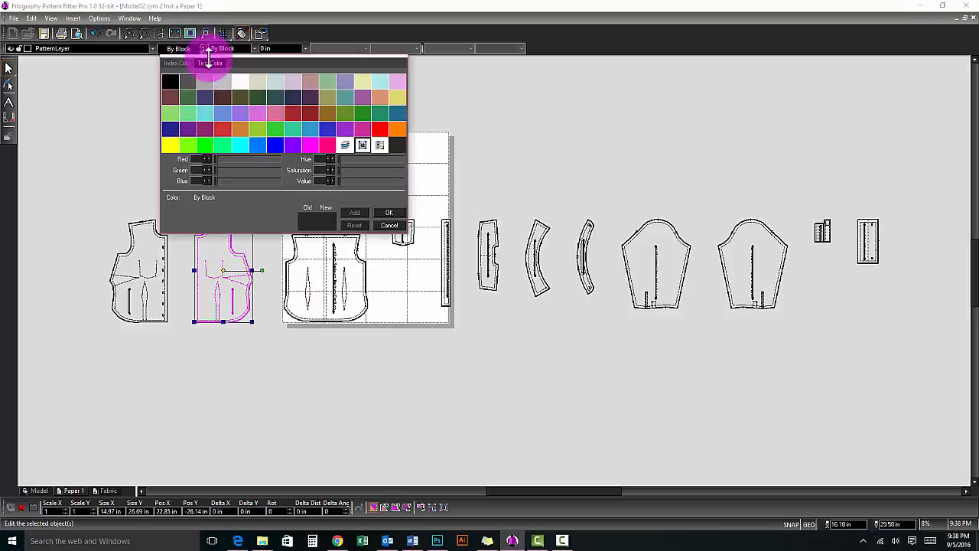
left_click(327, 152)
left_click_drag(223, 267, 401, 280)
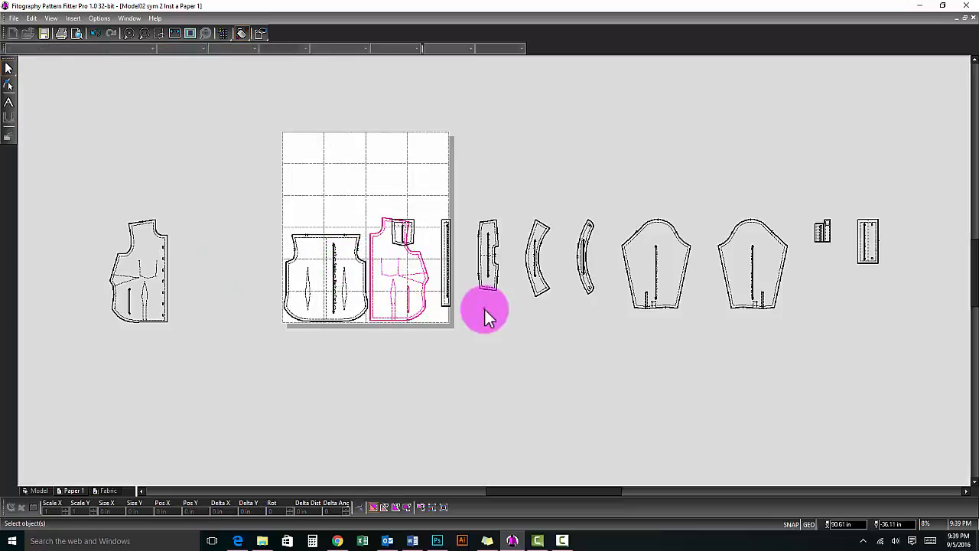
Place the pocket inside the upper part of the pink front piece, and the long narrow strip between that front and the sheet's edge
left_click(402, 231)
left_click_drag(402, 231, 393, 244)
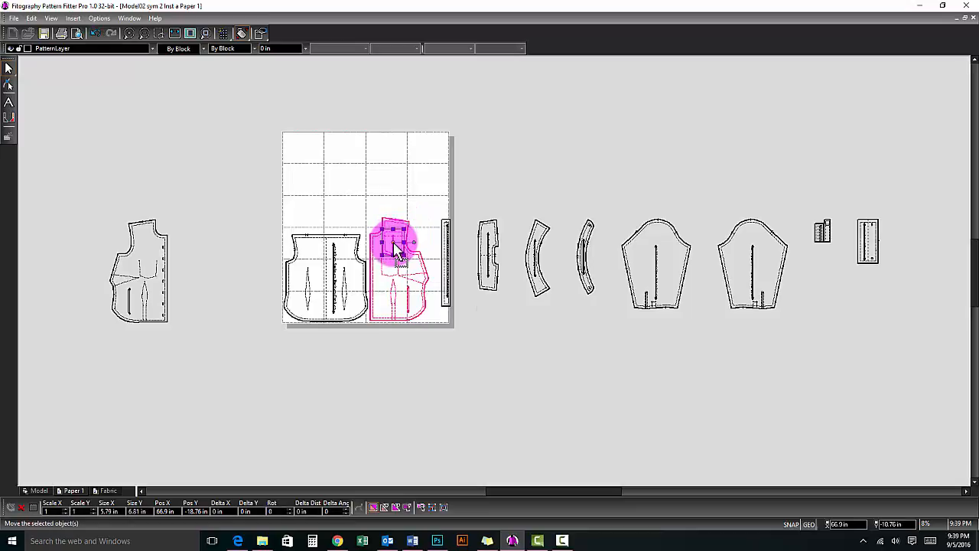
left_click(388, 181)
left_click_drag(448, 229, 439, 286)
Color the back yoke red and place it inside the left half of the back piece
left_click(489, 258)
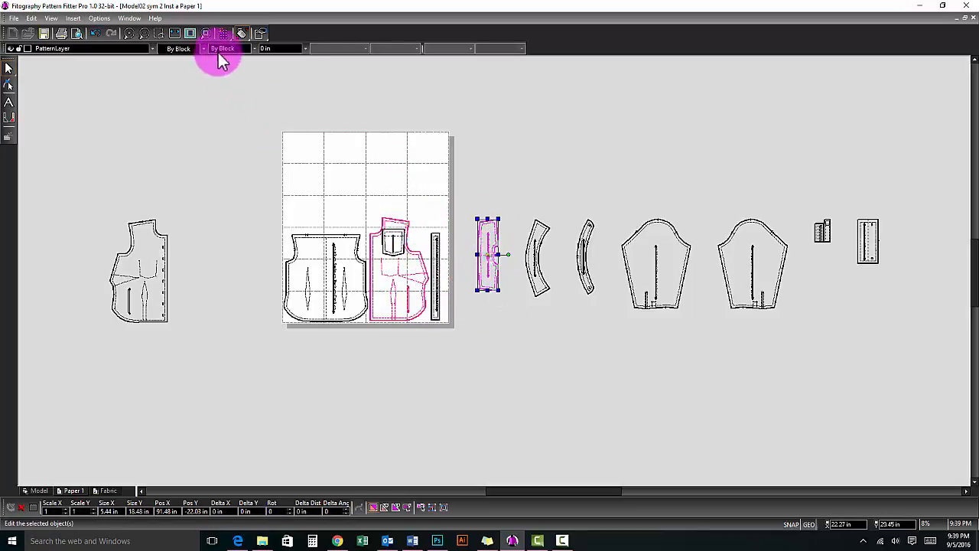
left_click(205, 49)
left_click(381, 130)
left_click_drag(485, 254, 310, 280)
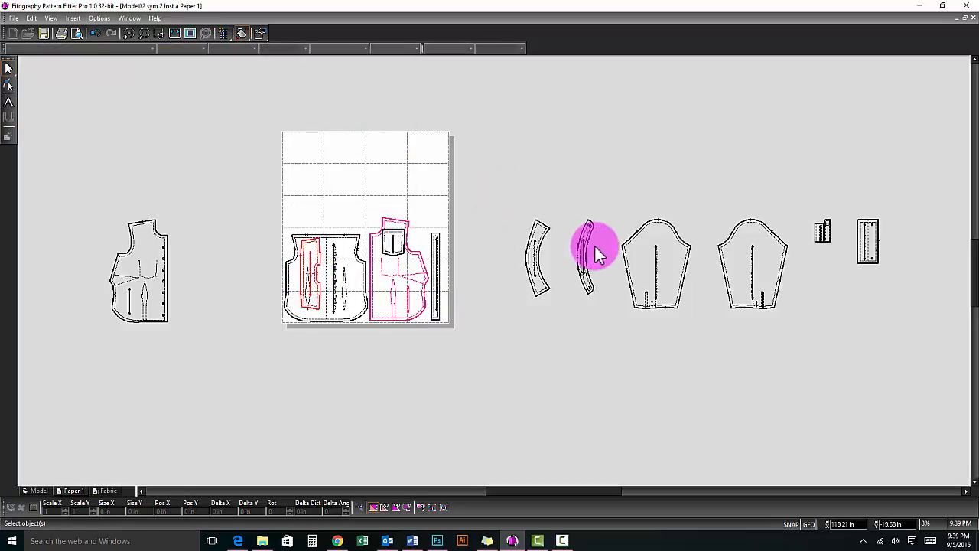
Place the sleeve nearest the sheet so it overlaps the back and front pieces, and color it blue
left_click_drag(662, 265, 350, 225)
left_click(202, 47)
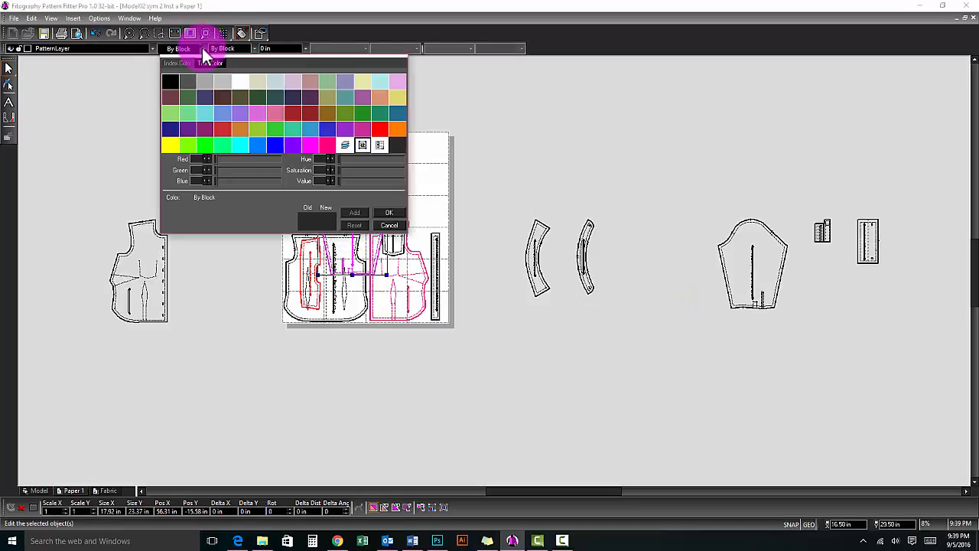
left_click(270, 146)
left_click(512, 184)
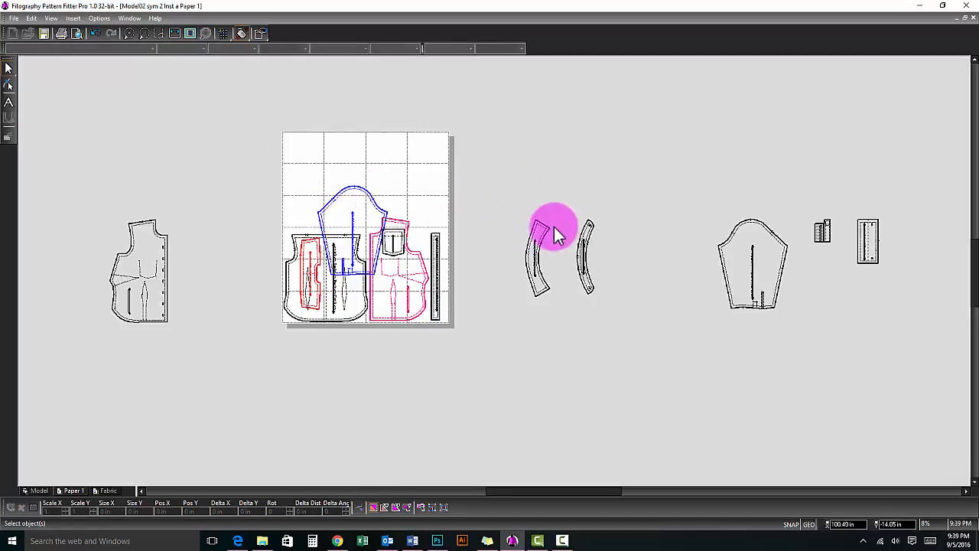
Rotate the collar and nest it between the blue sleeve and the top of the pink front piece, coloring it green
left_click_drag(618, 240, 404, 210)
left_click(573, 206)
left_click(477, 218)
left_click(203, 49)
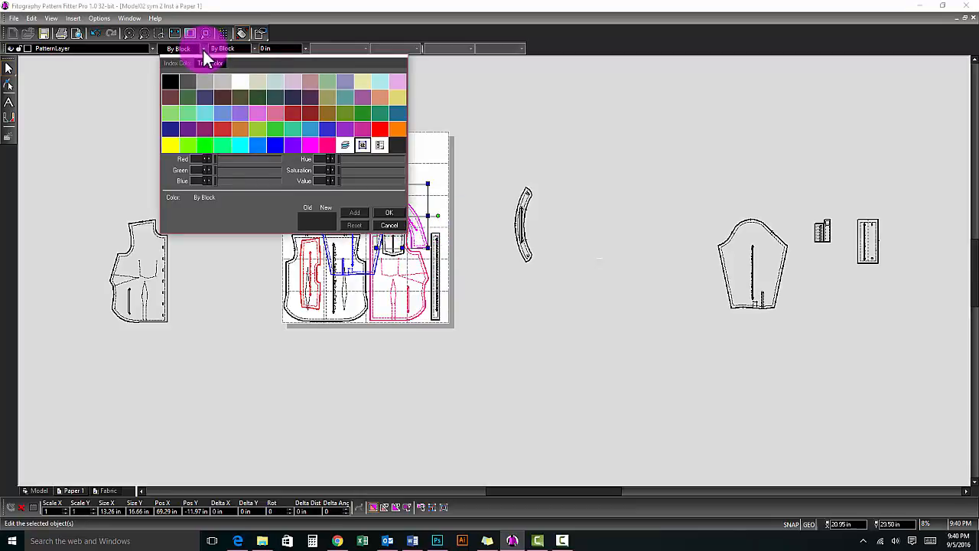
left_click(365, 120)
left_click(365, 120)
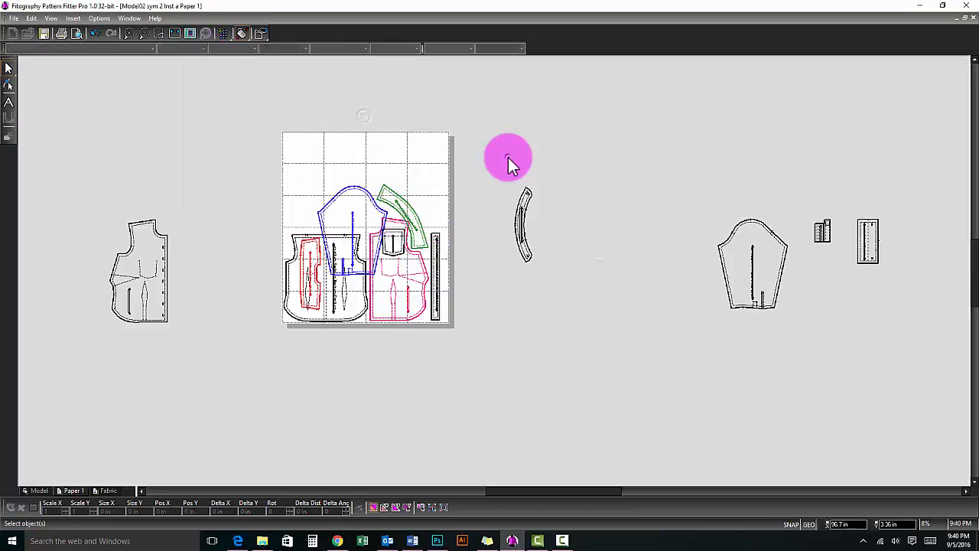